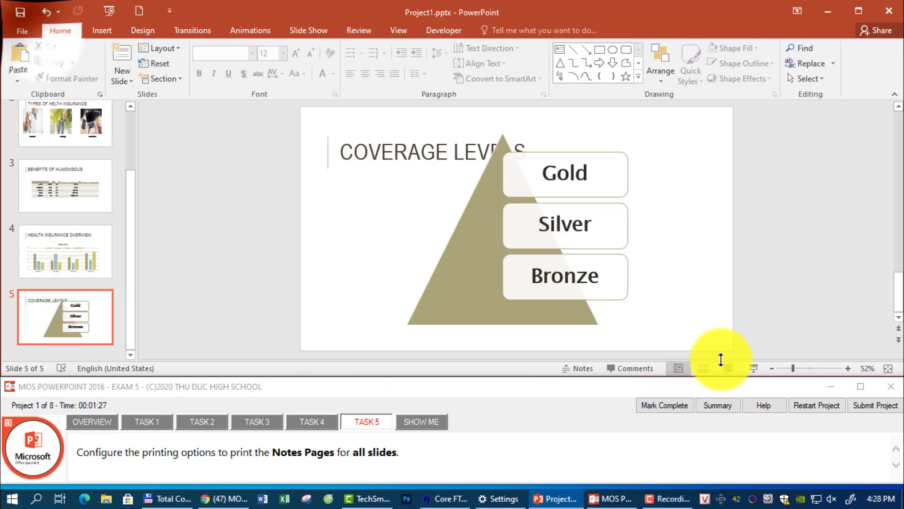
# Step: Submit Project 1, saving its changes, and show the Task 1 instructions of Project 2
pyautogui.click(872, 406)
pyautogui.click(395, 266)
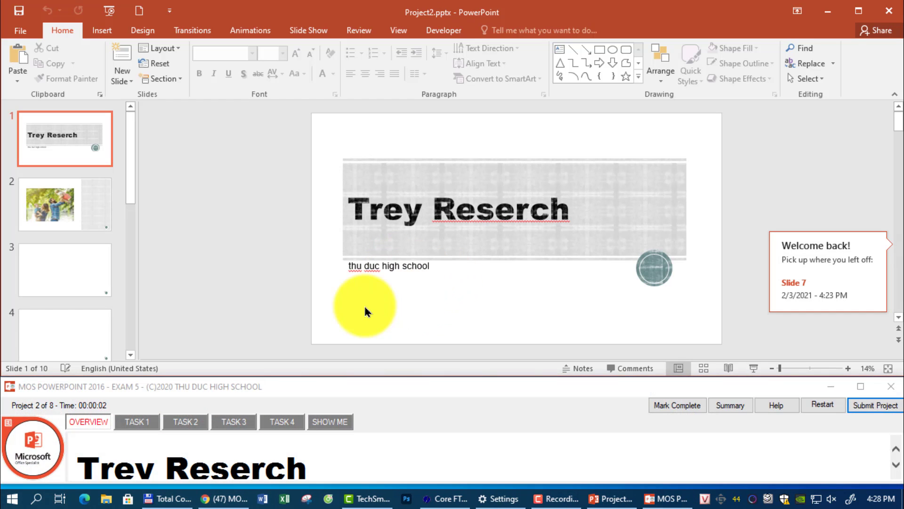
pyautogui.click(150, 422)
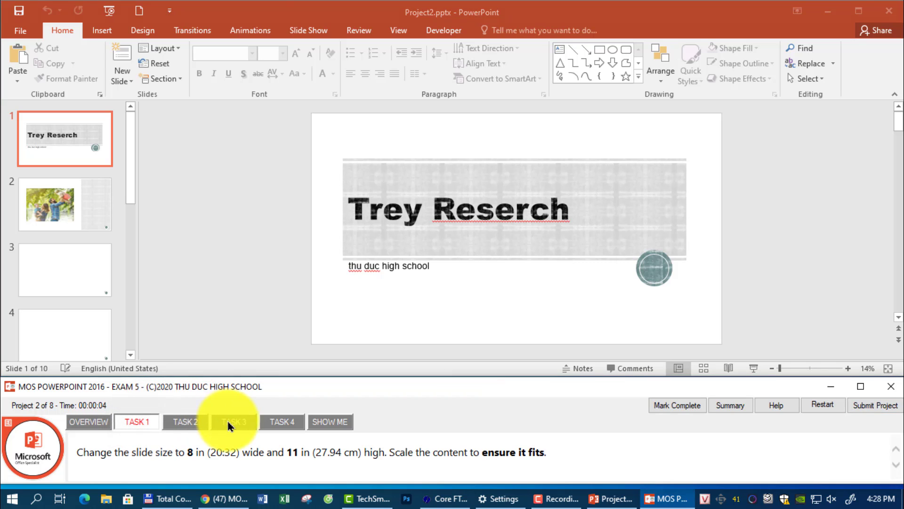
# Step: Set a custom slide size of 8 in wide by 11 in high, scaling the content to ensure fit
pyautogui.click(139, 29)
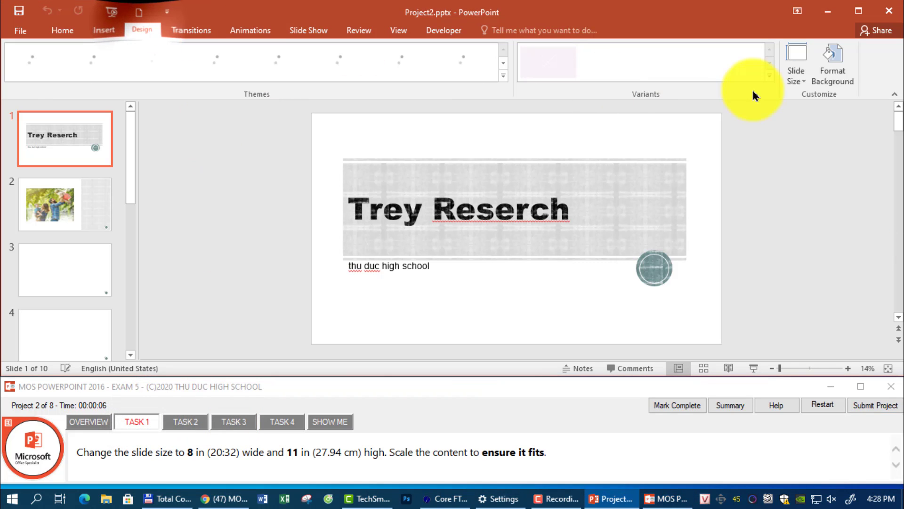
pyautogui.click(796, 75)
pyautogui.click(819, 151)
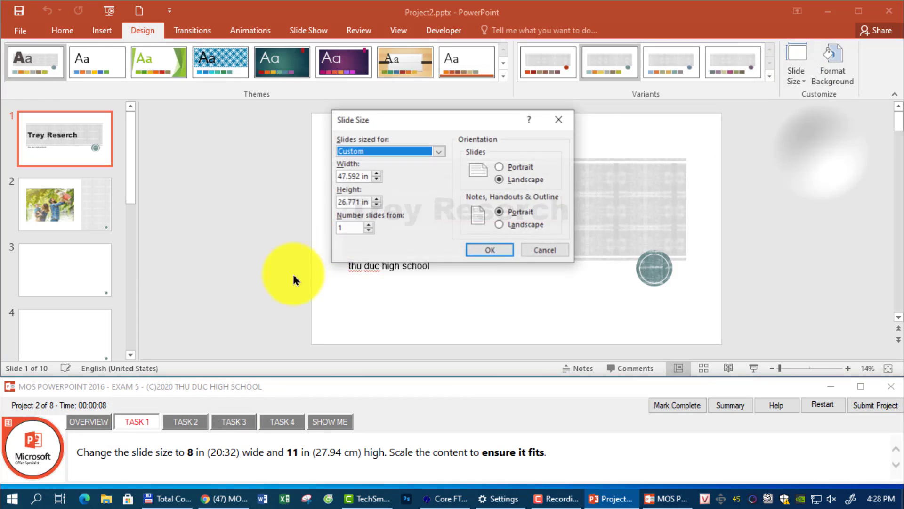
pyautogui.click(354, 177)
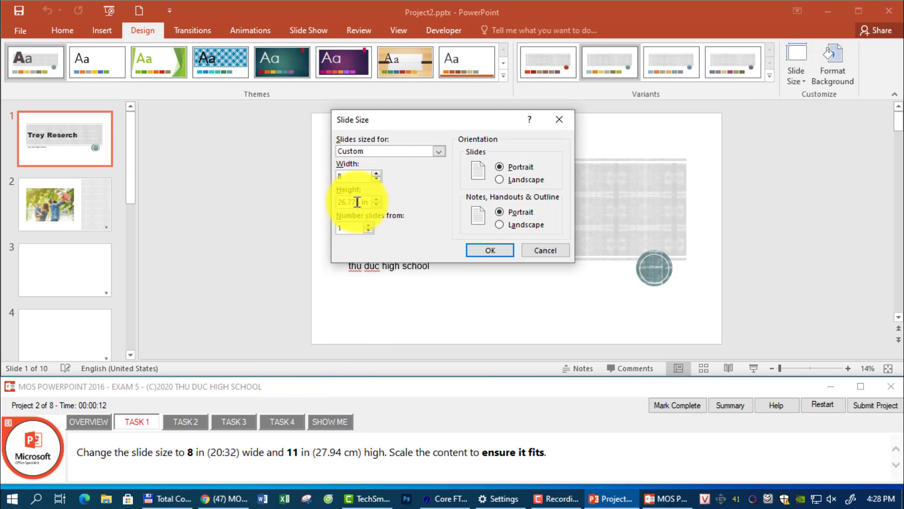
pyautogui.click(358, 201)
pyautogui.write('11')
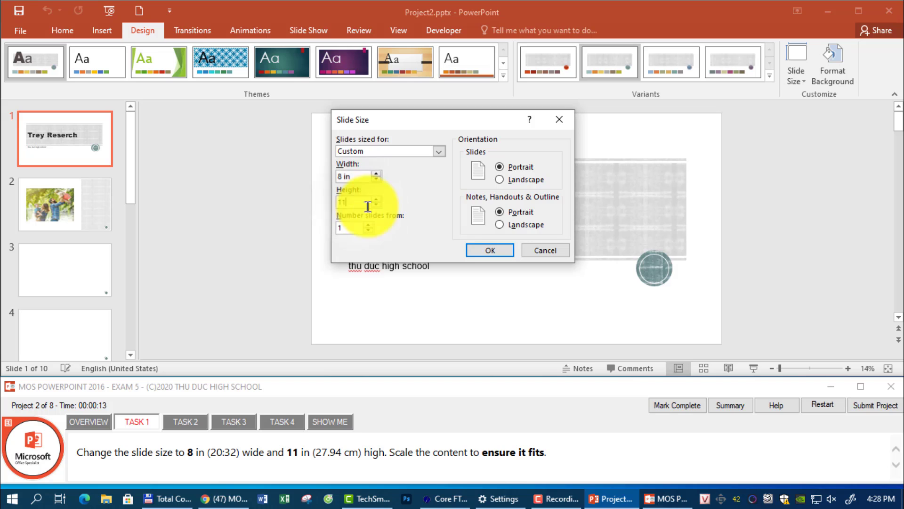
pyautogui.click(494, 249)
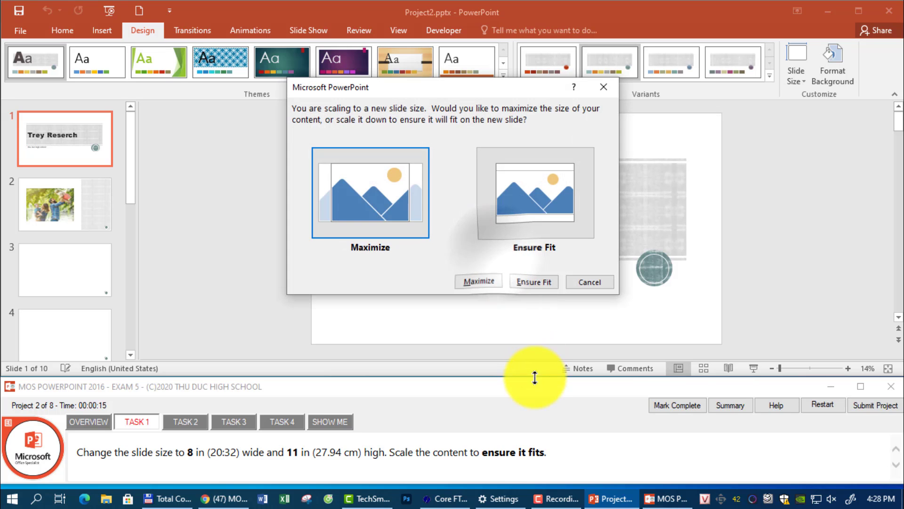
pyautogui.click(529, 205)
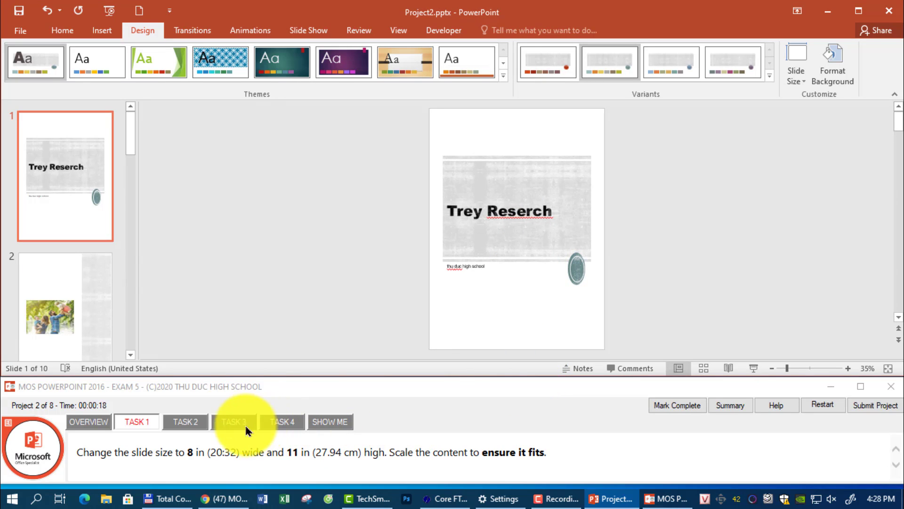
# Step: For Task 2, apply the Rounded Diagonal Corner, White picture style to the image on slide 7
pyautogui.click(188, 419)
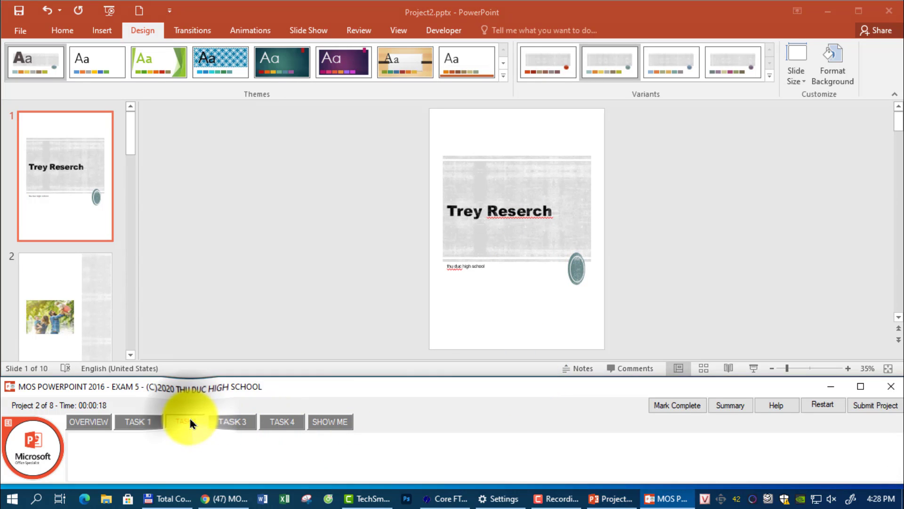
pyautogui.scroll(-10, 53, 310)
pyautogui.click(54, 309)
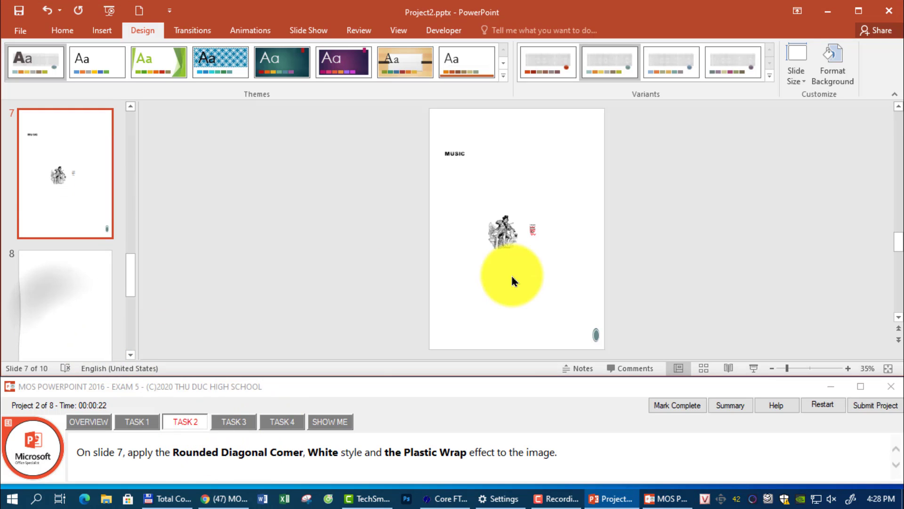
pyautogui.click(514, 229)
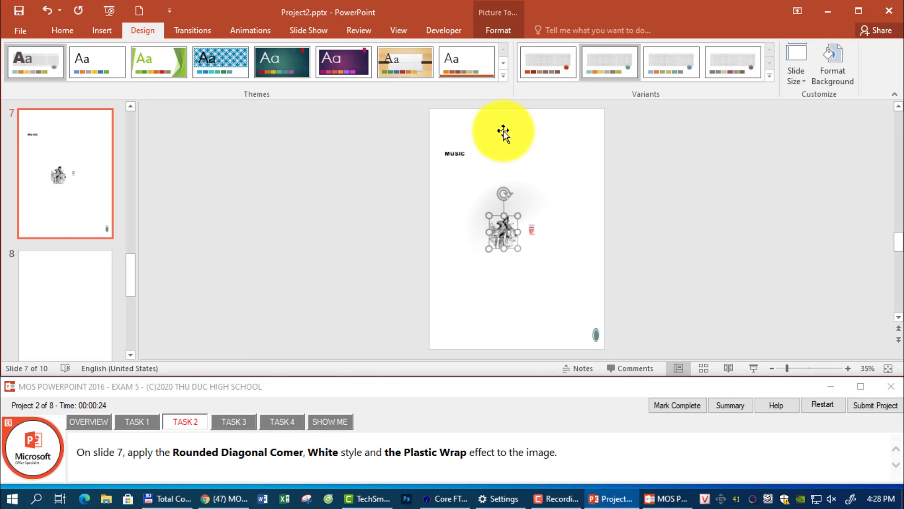
pyautogui.click(498, 32)
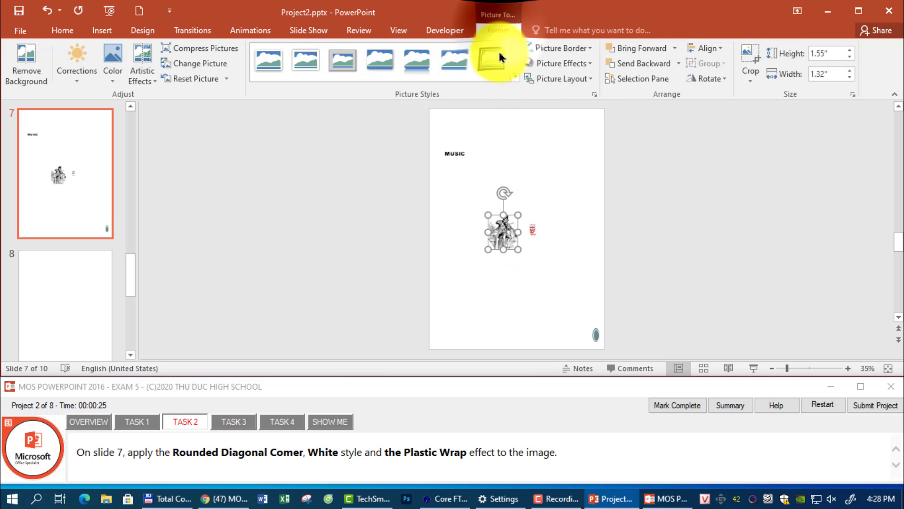
pyautogui.click(514, 76)
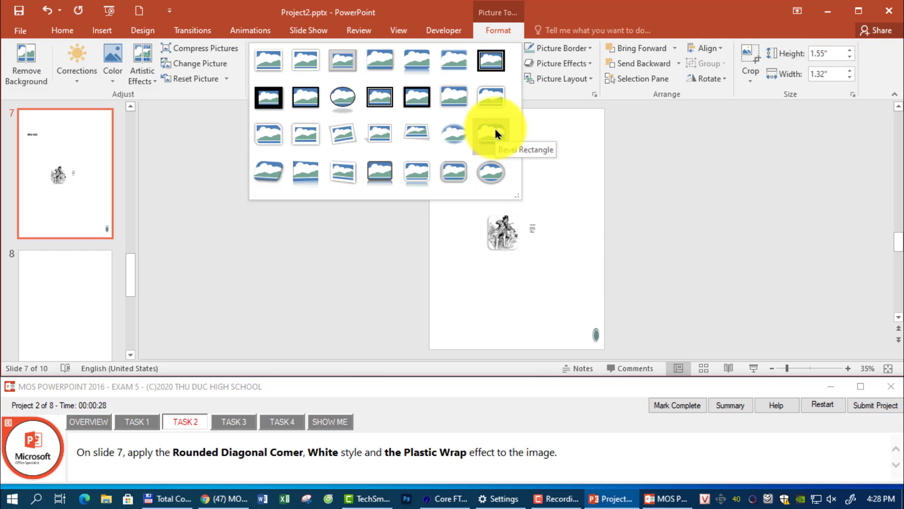
pyautogui.click(490, 103)
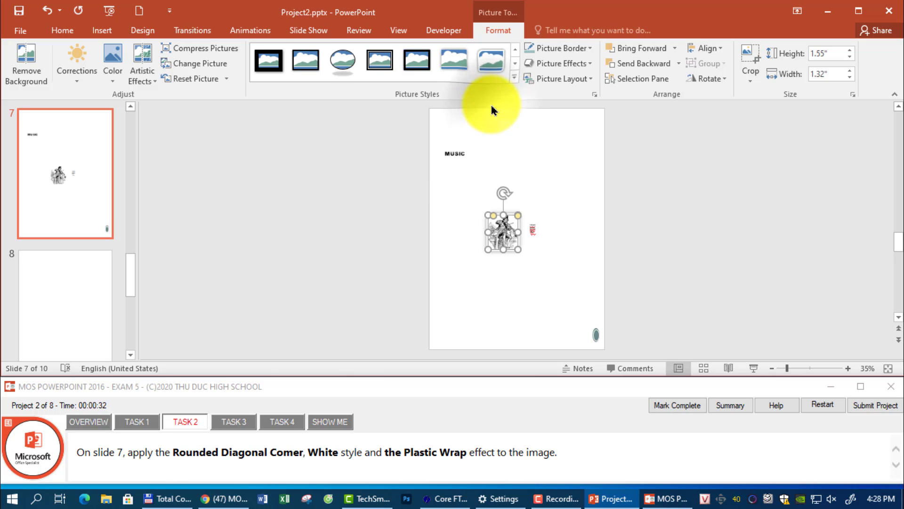
# Step: Apply the Plastic Wrap artistic effect to the image on slide 7 and deselect it
pyautogui.click(151, 77)
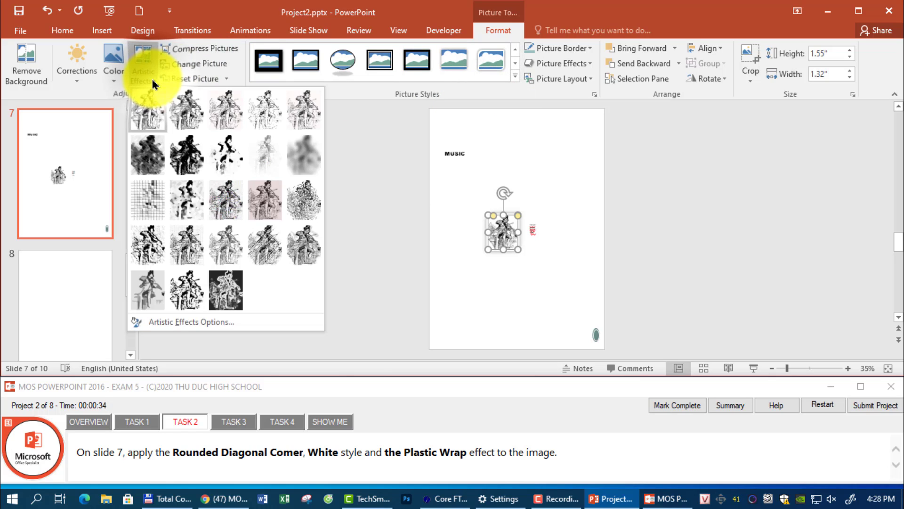
pyautogui.click(289, 242)
pyautogui.click(416, 325)
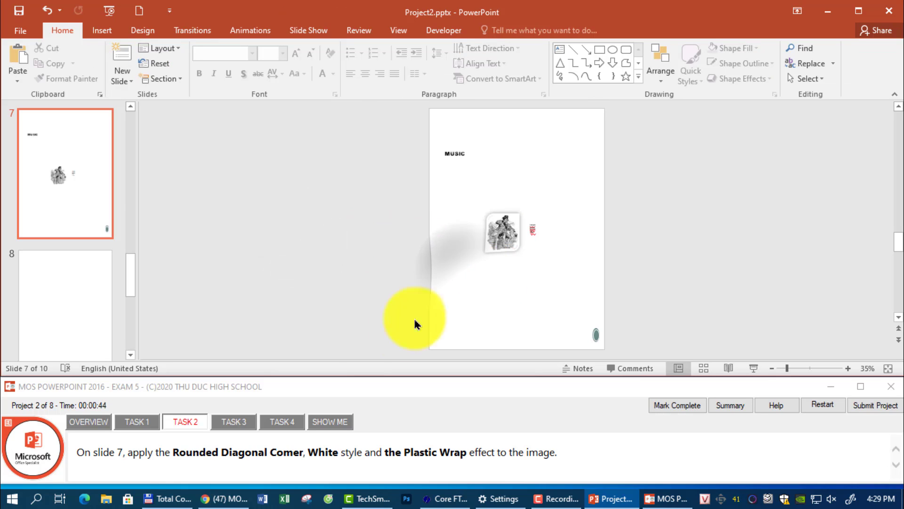
# Step: For Task 3, set the audio clip on slide 9 to start automatically and hide its icon during the show
pyautogui.click(234, 422)
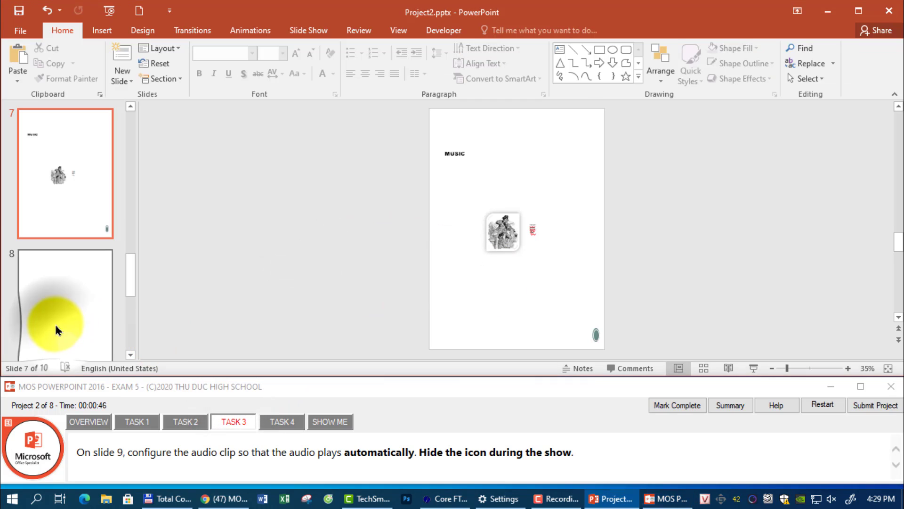
pyautogui.scroll(-3, 56, 330)
pyautogui.click(66, 172)
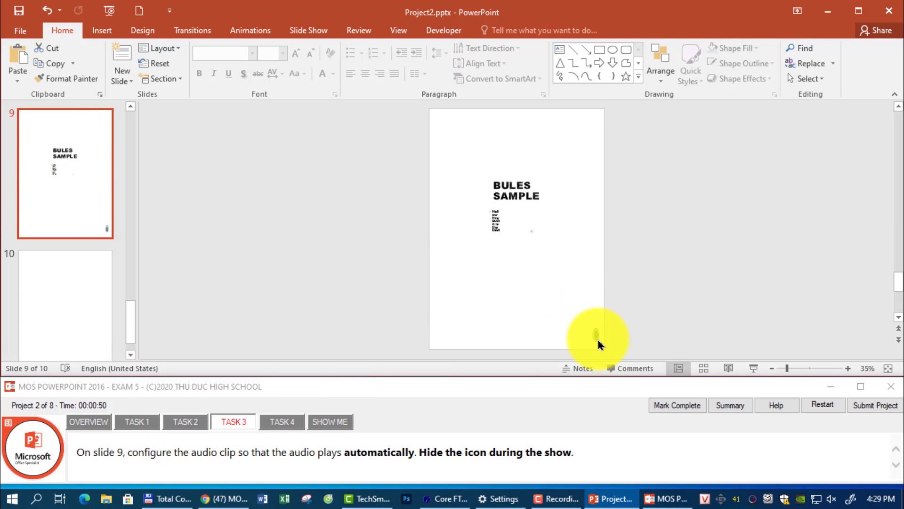
pyautogui.moveTo(597, 336); pyautogui.dragTo(535, 248)
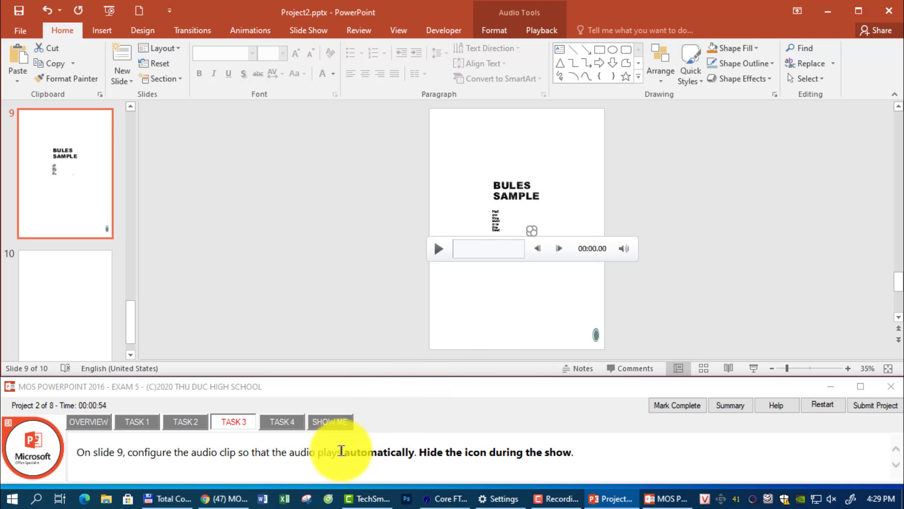
pyautogui.click(541, 30)
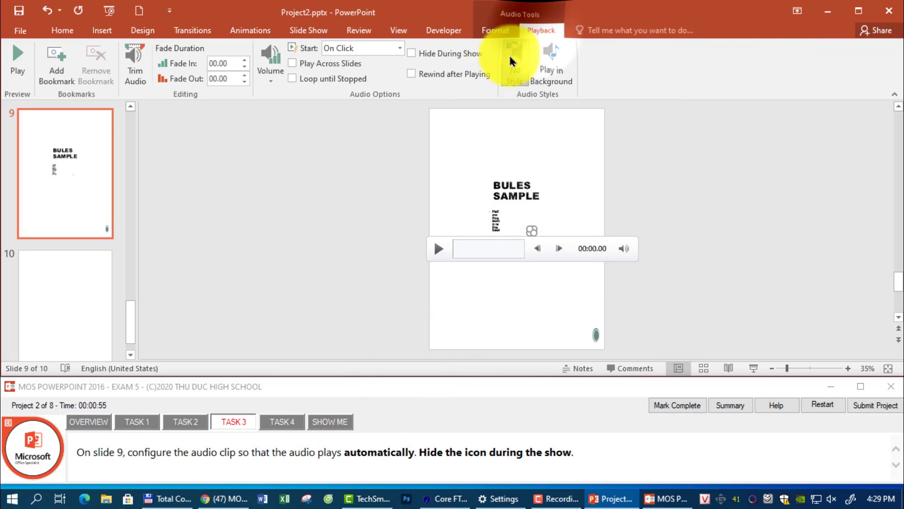
pyautogui.click(399, 48)
pyautogui.click(372, 63)
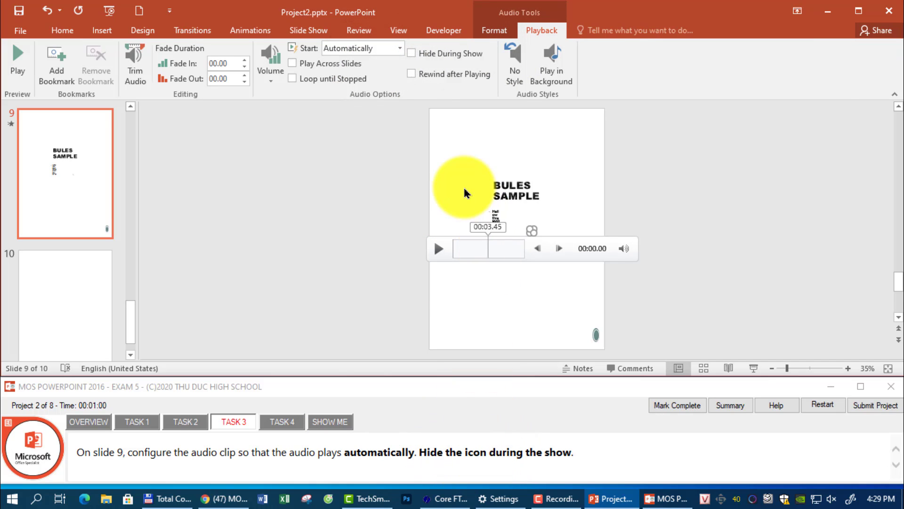
pyautogui.click(438, 57)
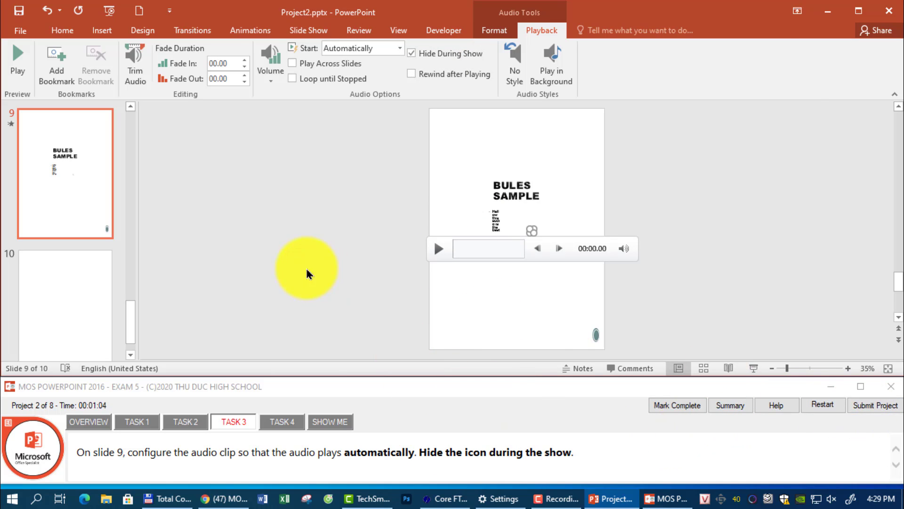
pyautogui.click(307, 273)
# Step: For Task 4, start a new custom slide show and name it Review, copying the name from the task text
pyautogui.click(281, 420)
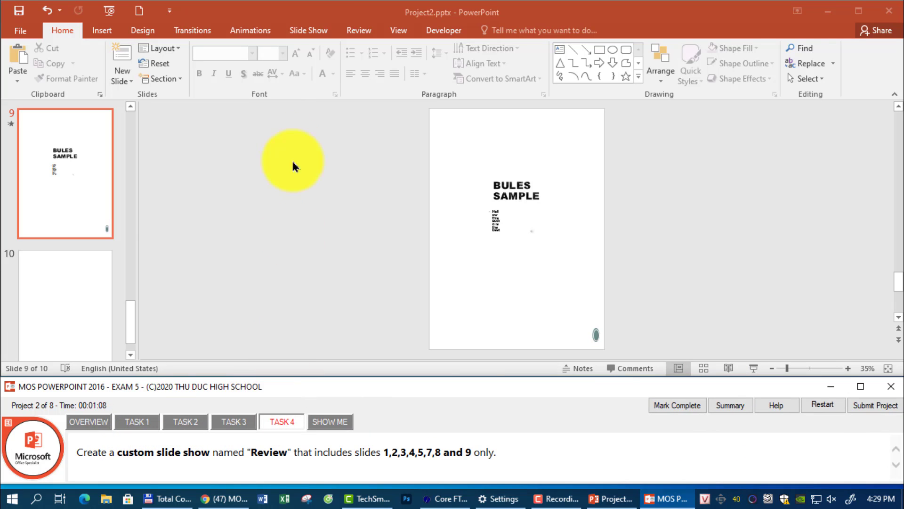
pyautogui.click(350, 36)
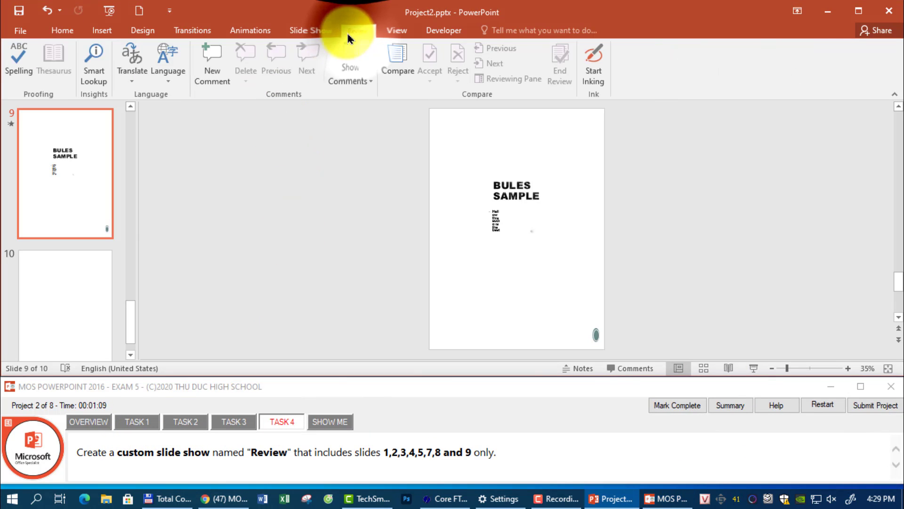
pyautogui.click(307, 31)
pyautogui.click(152, 78)
pyautogui.click(165, 97)
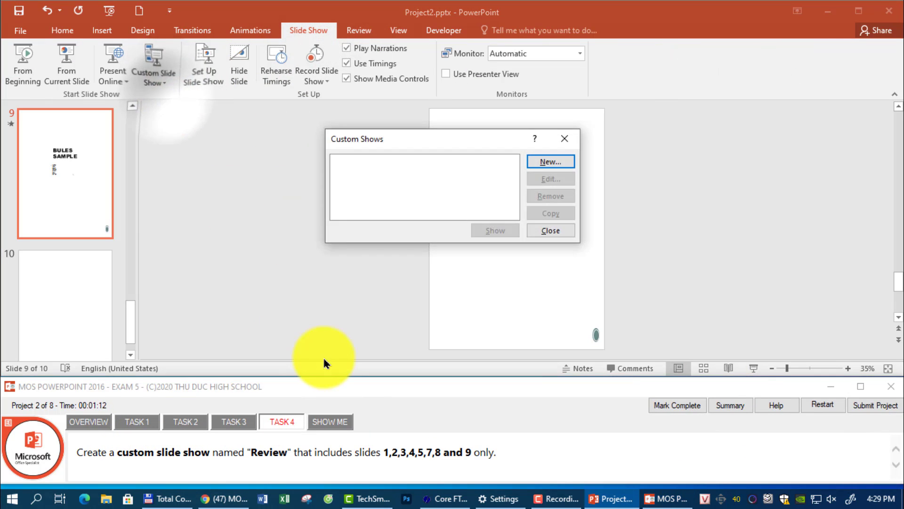
pyautogui.click(542, 162)
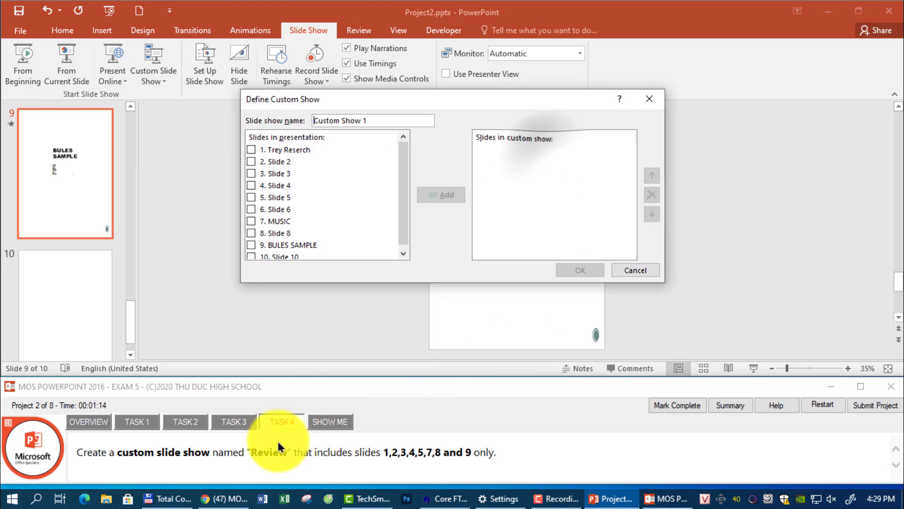
pyautogui.doubleClick(269, 452)
pyautogui.hotkey('ctrl', 'c')
pyautogui.moveTo(392, 118); pyautogui.dragTo(240, 123)
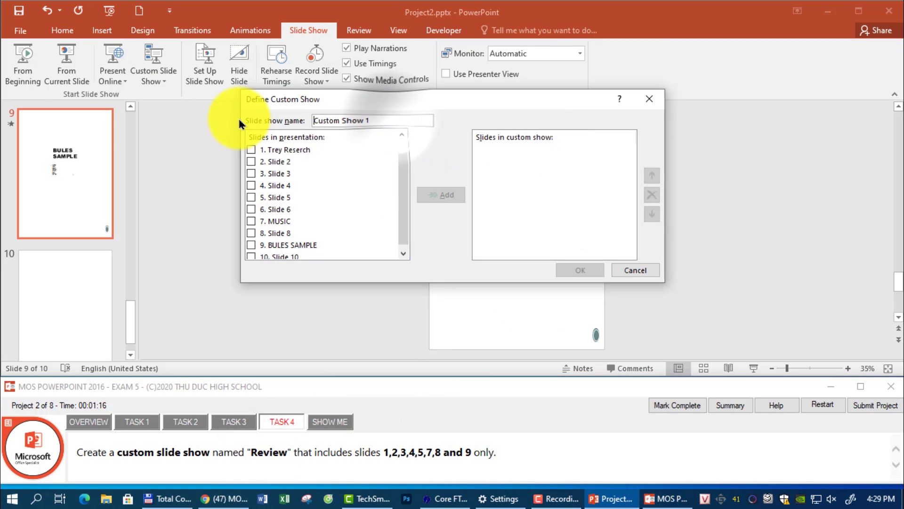
pyautogui.moveTo(383, 118); pyautogui.dragTo(265, 121)
pyautogui.hotkey('ctrl', 'v')
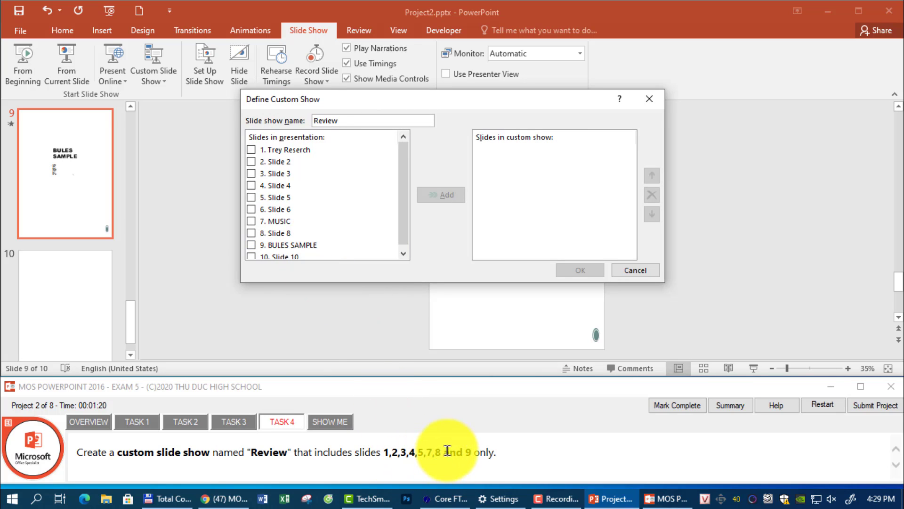
# Step: Add slides 1, 2, 3, 4, 5, 7, 8 and 9 to the Review custom show and save its definition
pyautogui.click(252, 150)
pyautogui.click(248, 162)
pyautogui.click(249, 174)
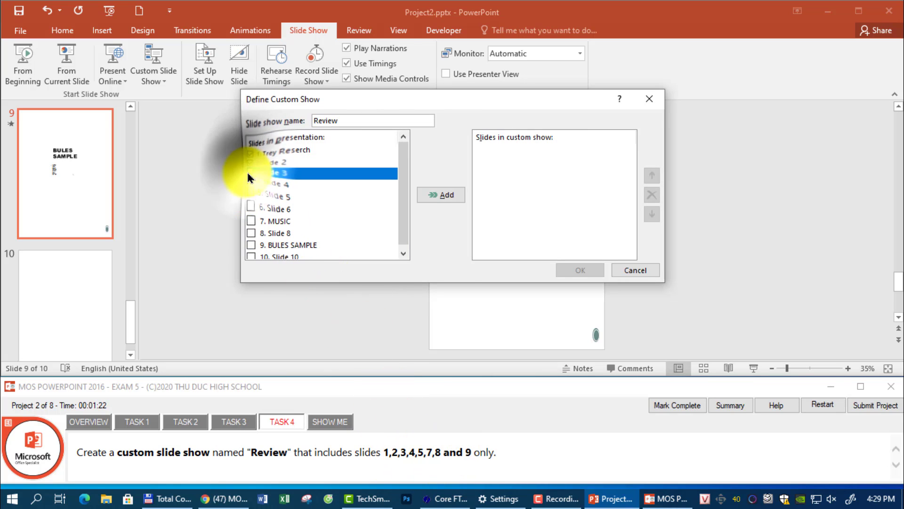
pyautogui.click(251, 186)
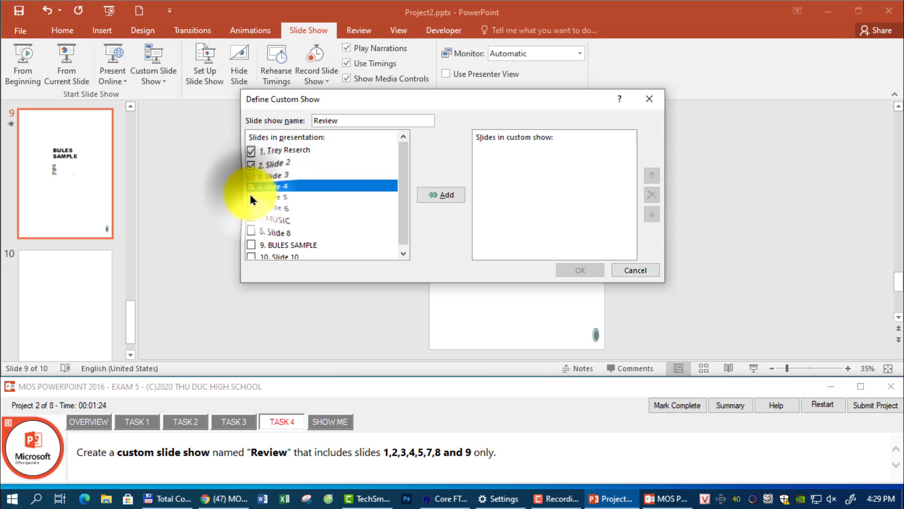
pyautogui.click(251, 197)
pyautogui.click(252, 222)
pyautogui.click(252, 233)
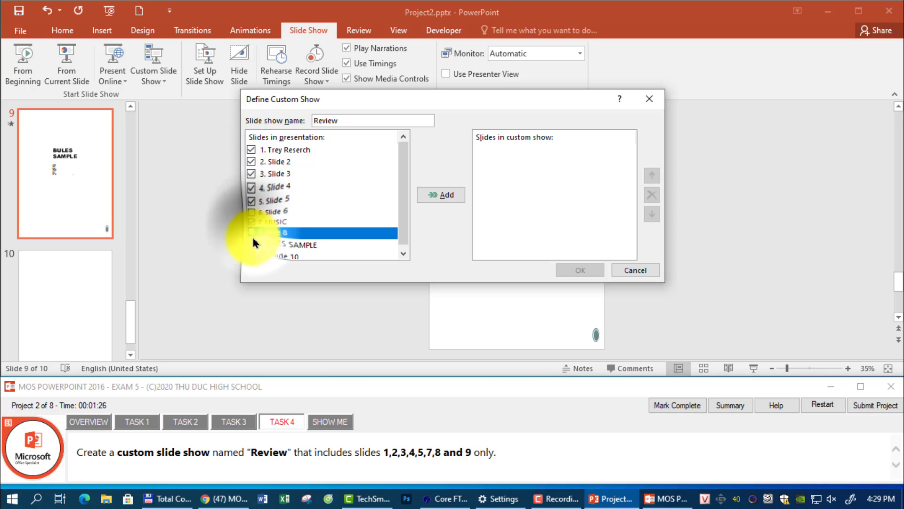
pyautogui.click(252, 245)
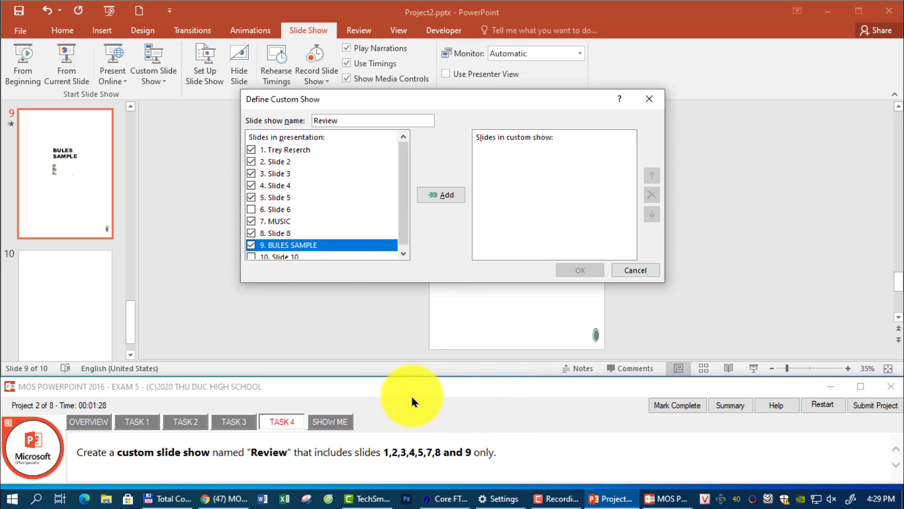
pyautogui.click(432, 198)
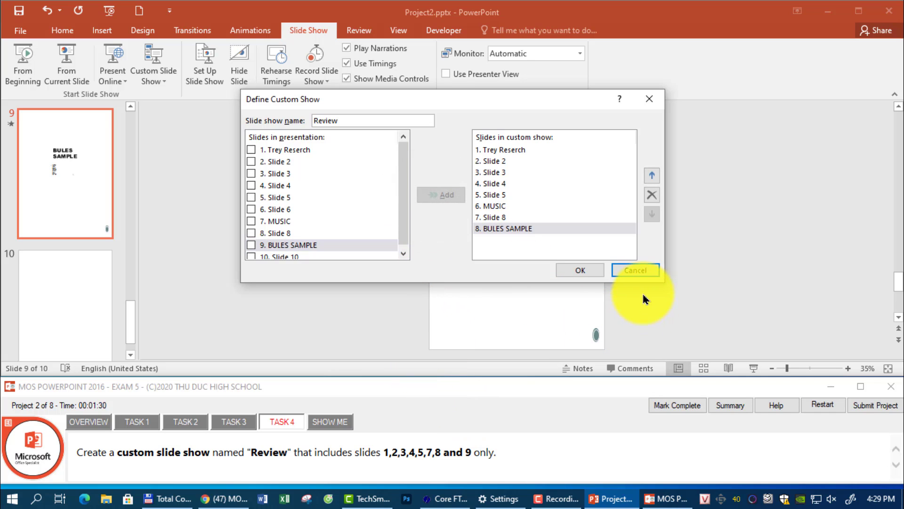
pyautogui.click(580, 269)
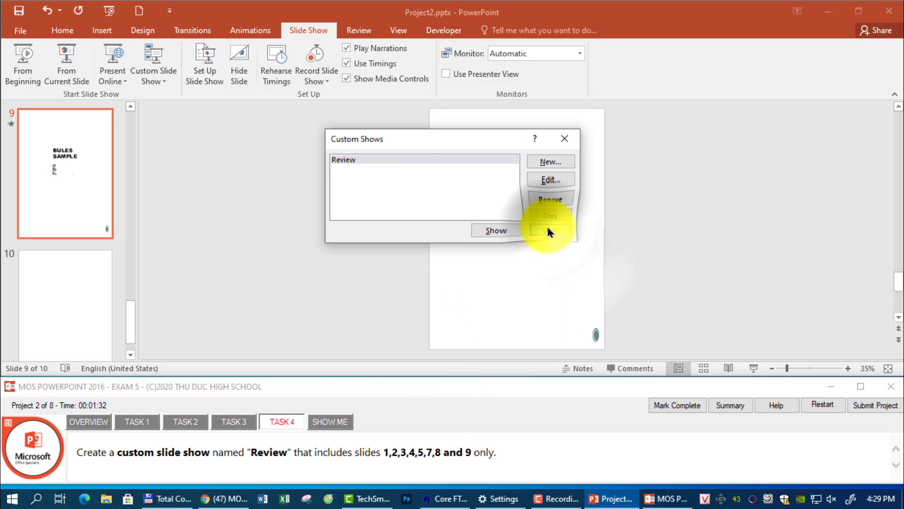
pyautogui.click(546, 229)
# Step: Submit Project 2, saving the changes to Project2.pptx, and show Task 1 of Project 3
pyautogui.click(867, 404)
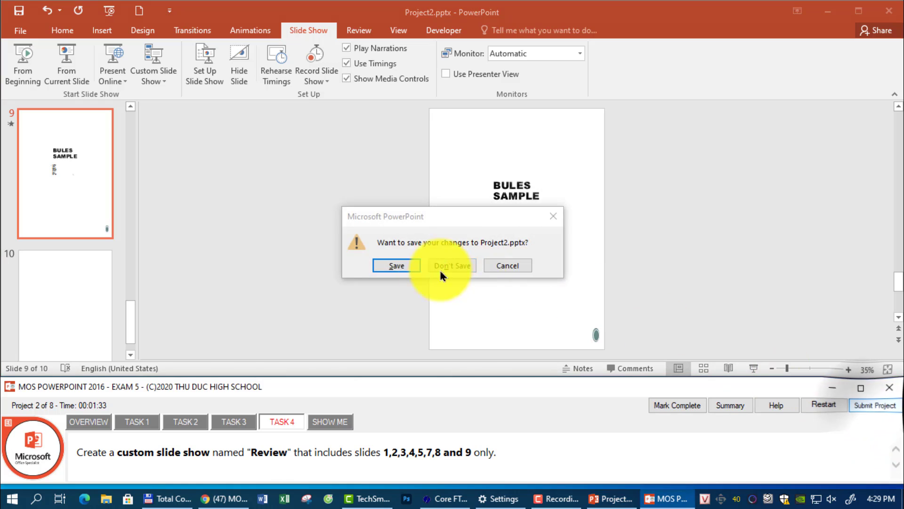
pyautogui.click(403, 266)
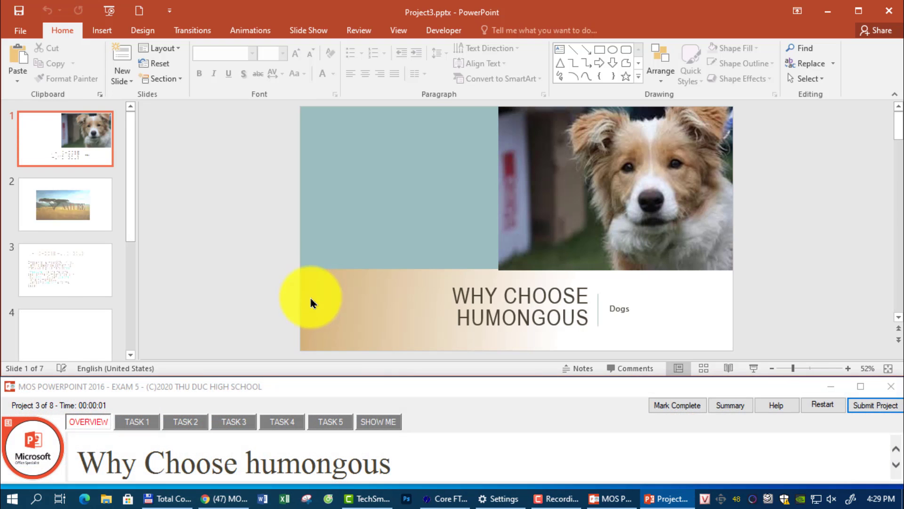
pyautogui.click(142, 422)
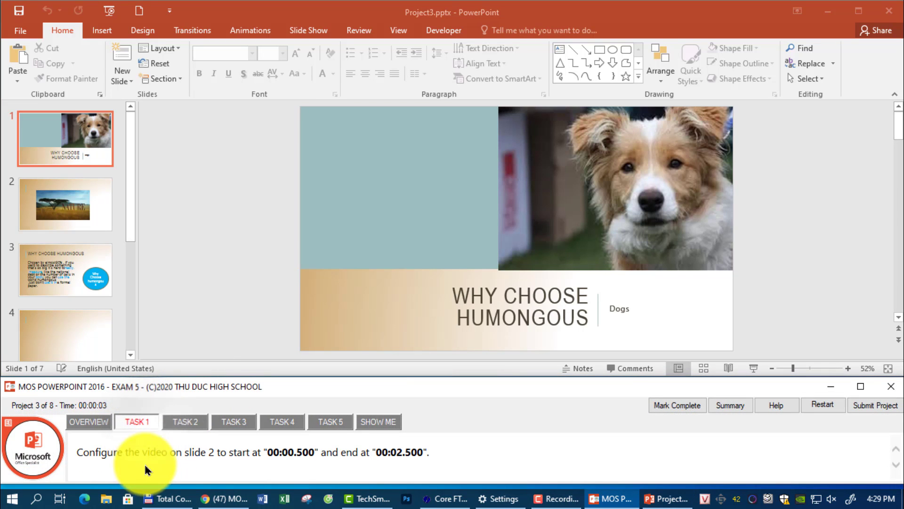
# Step: Begin trimming the video on slide 2 and set its start time to 00:00.500
pyautogui.click(79, 221)
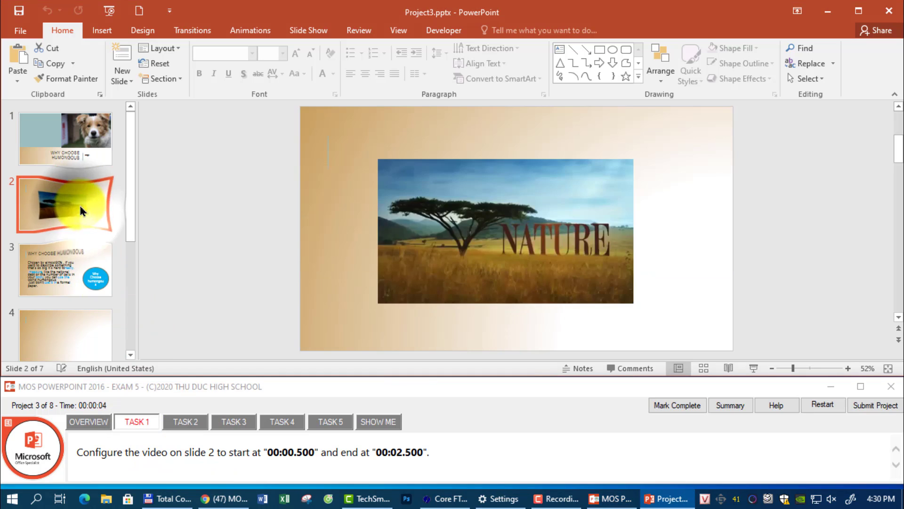
pyautogui.click(431, 235)
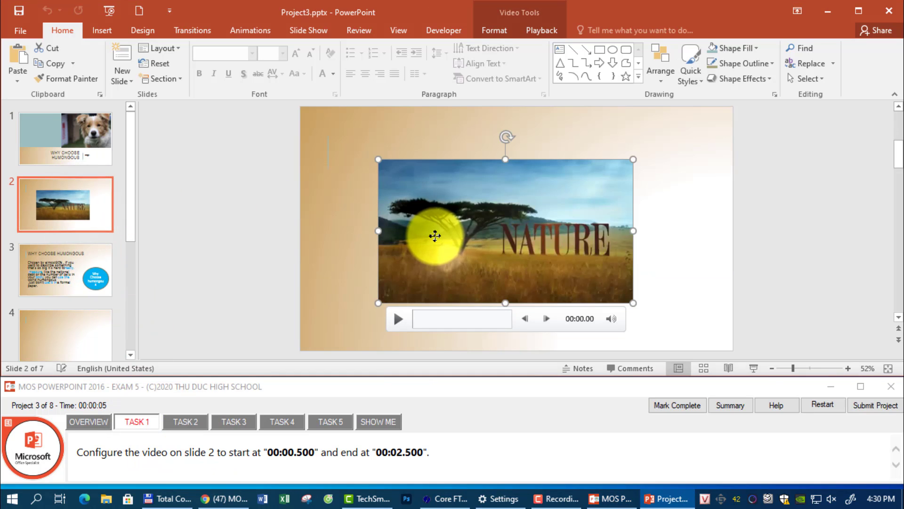
pyautogui.click(541, 30)
pyautogui.click(135, 71)
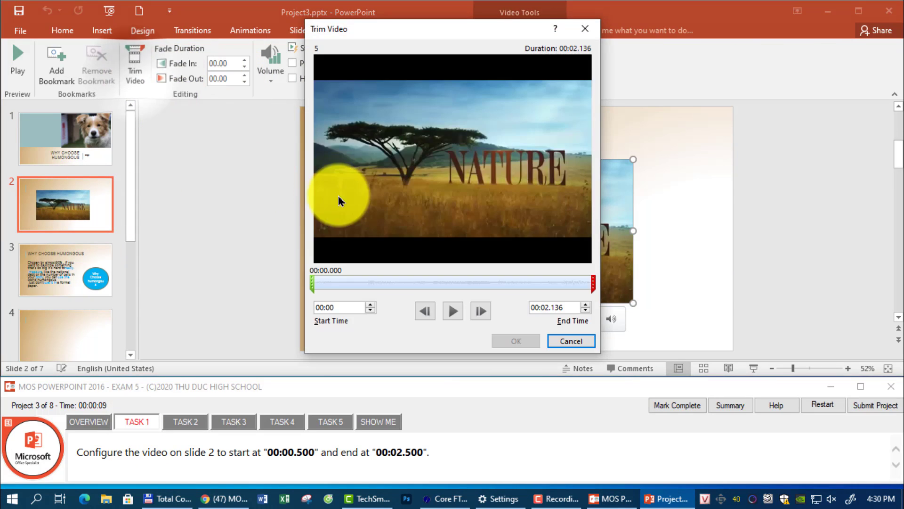
pyautogui.moveTo(311, 282); pyautogui.dragTo(379, 289)
pyautogui.click(361, 312)
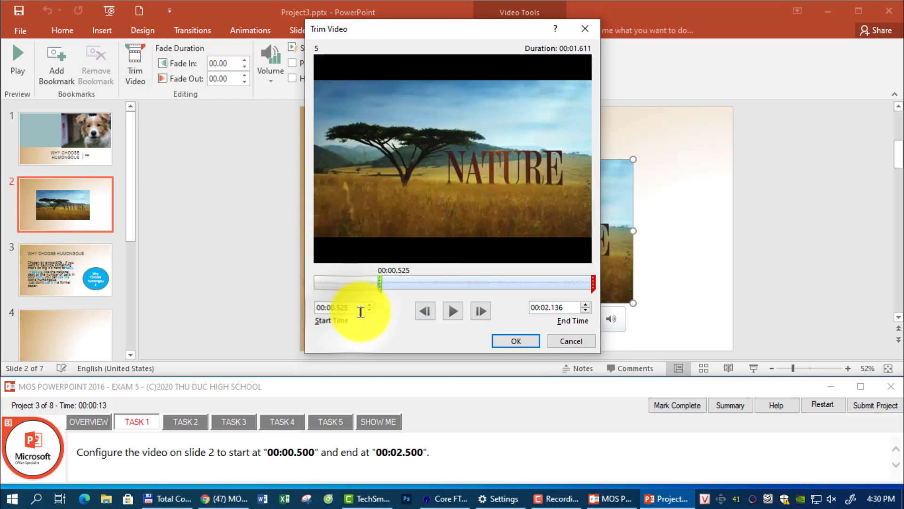
# Step: Enter 00:02.500 as the video's end time and apply the trim
pyautogui.click(555, 307)
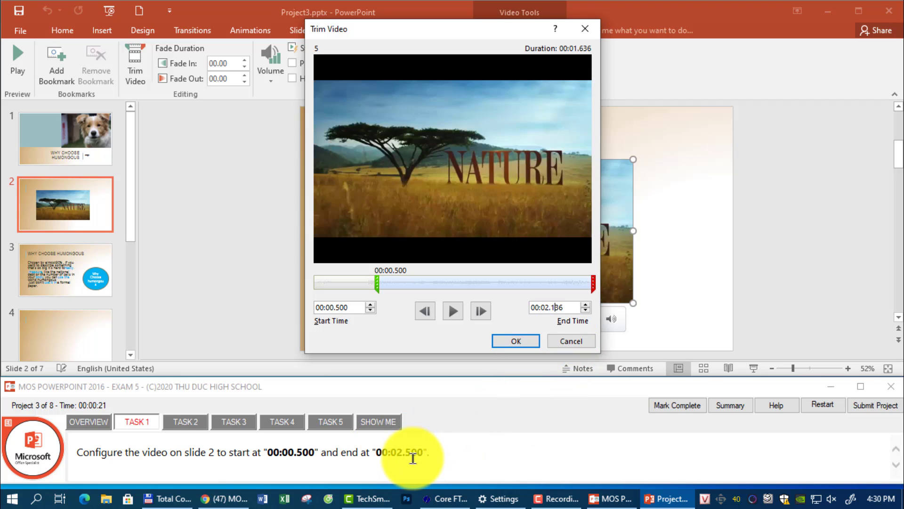
pyautogui.doubleClick(556, 307)
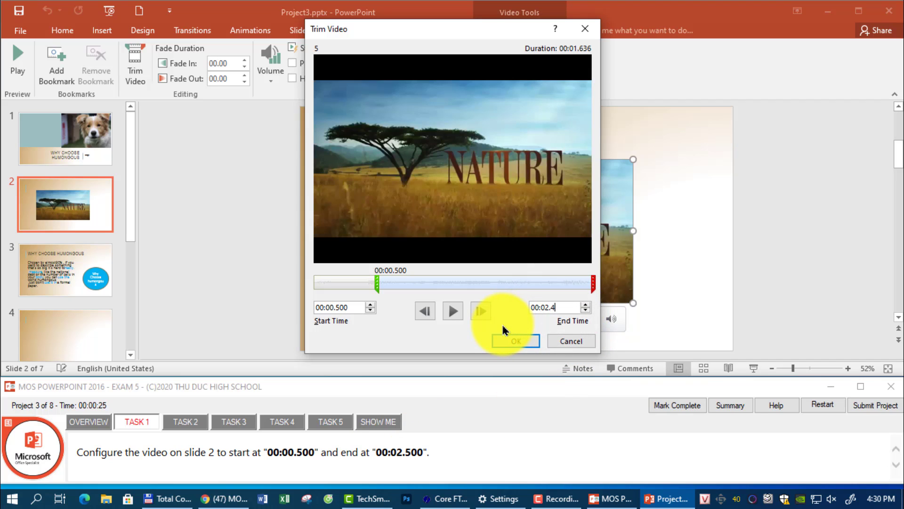
pyautogui.write('4')
pyautogui.press('BackSpace')
pyautogui.write('500')
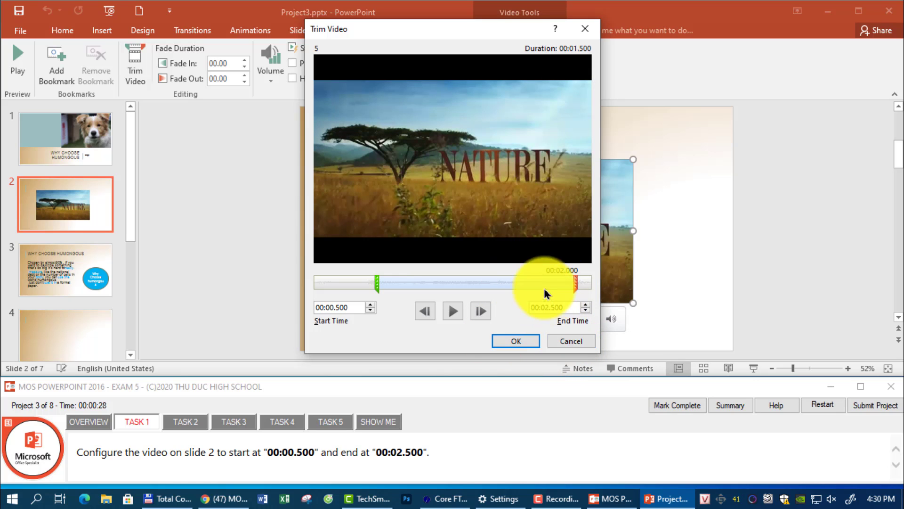
pyautogui.click(353, 307)
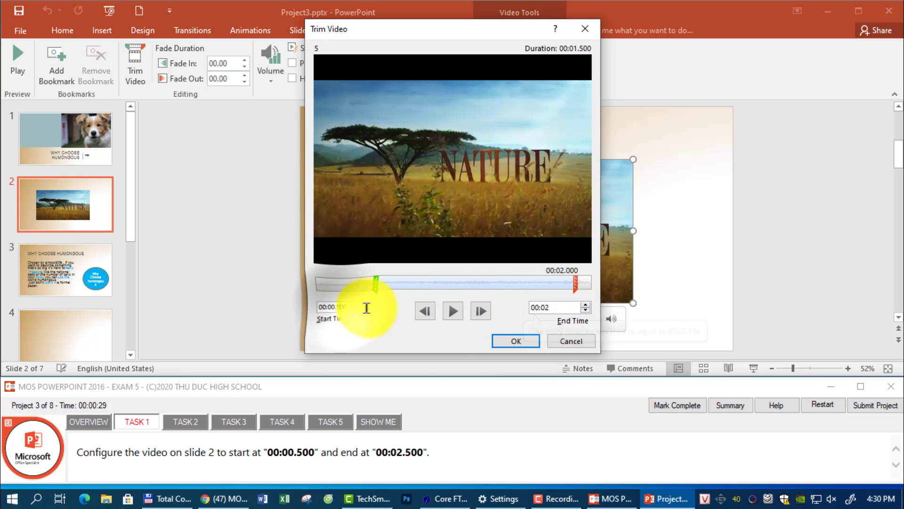
pyautogui.press('Return')
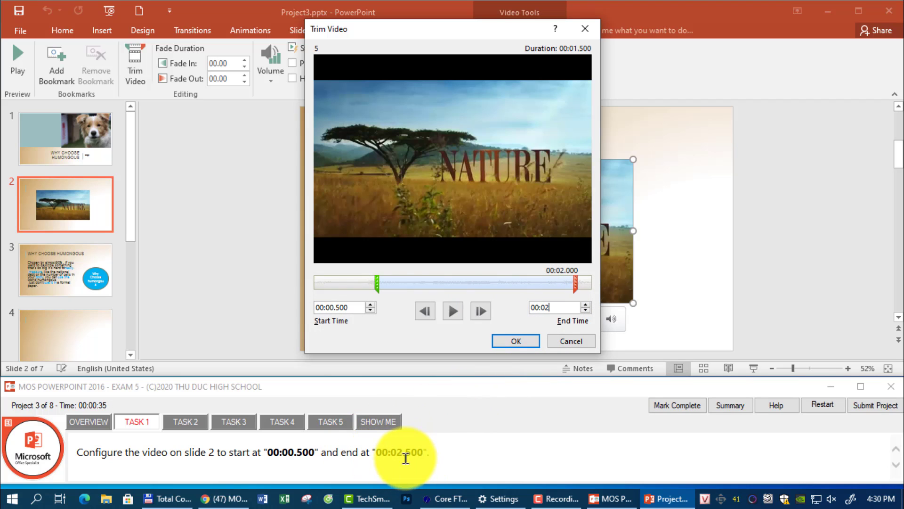
pyautogui.click(524, 343)
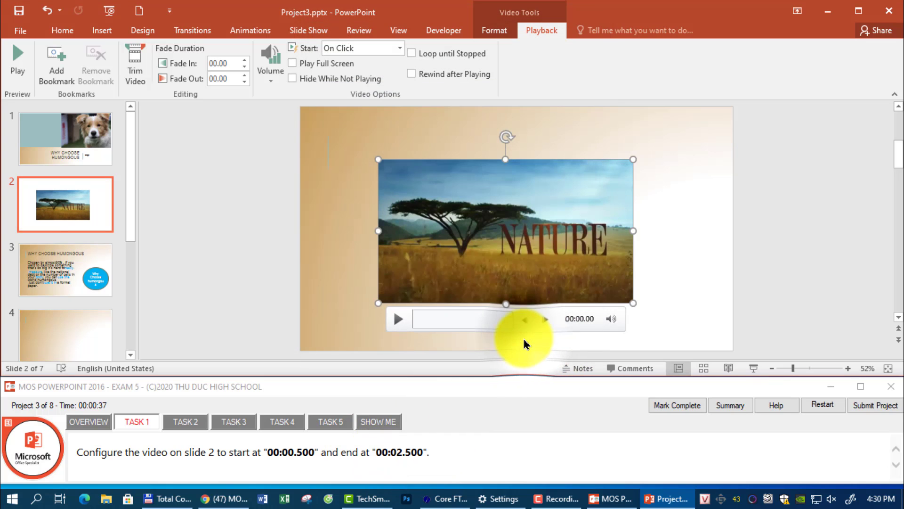
# Step: For Task 2, apply the Wipe animation to the bullet text on slide 3 with the From Left direction
pyautogui.click(185, 422)
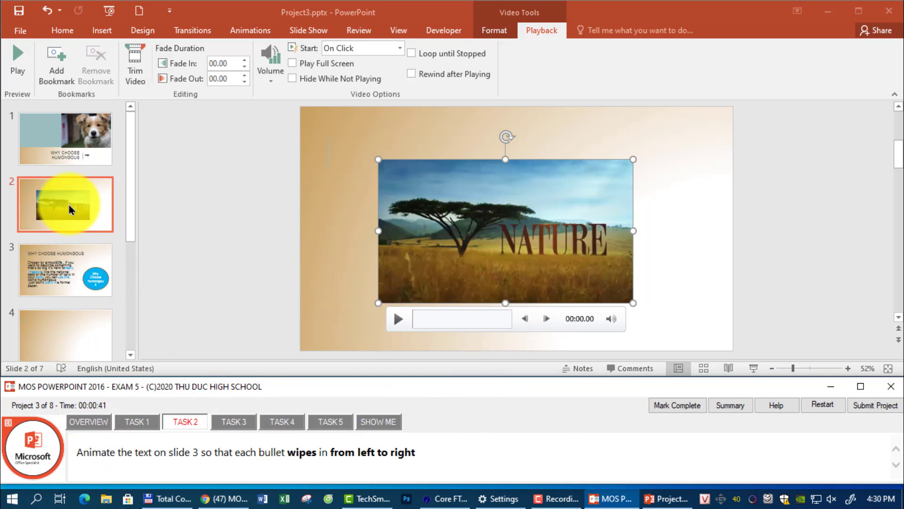
pyautogui.click(57, 256)
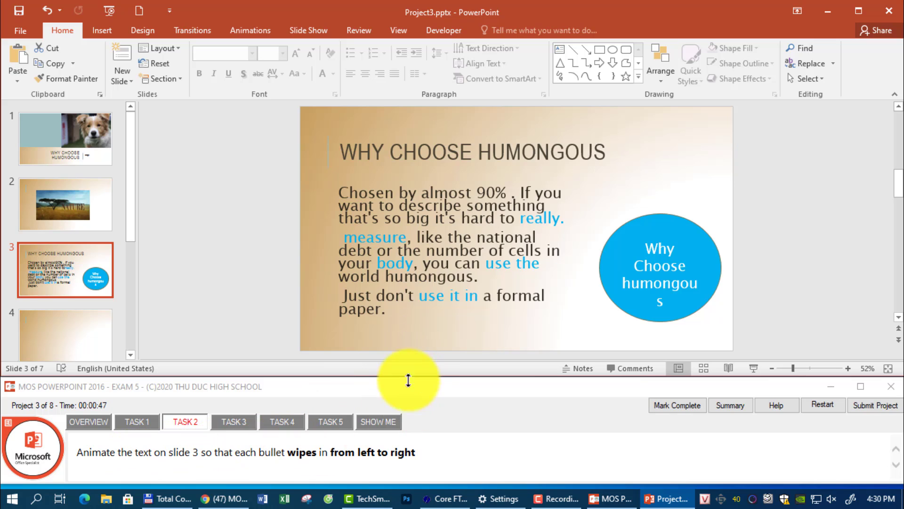
pyautogui.moveTo(403, 318)
pyautogui.mouseDown()
pyautogui.moveTo(349, 196)
pyautogui.moveTo(335, 190)
pyautogui.mouseUp()
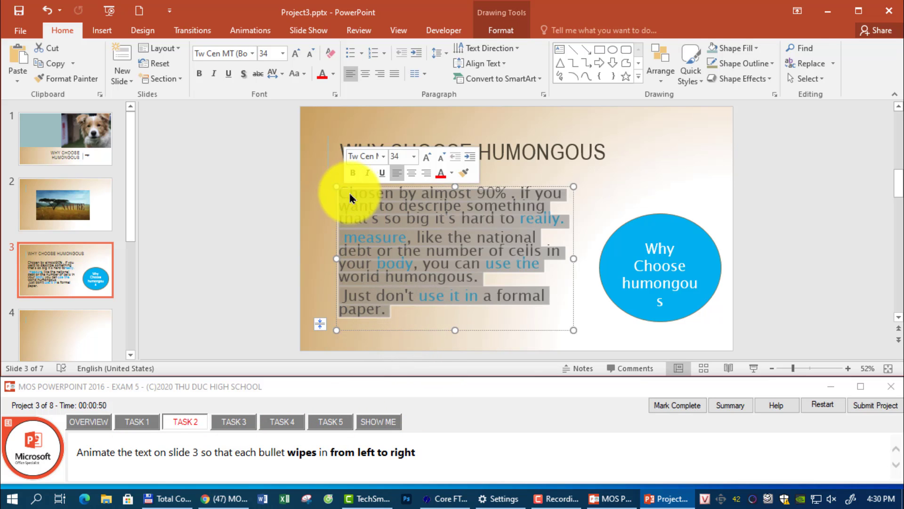
pyautogui.click(253, 34)
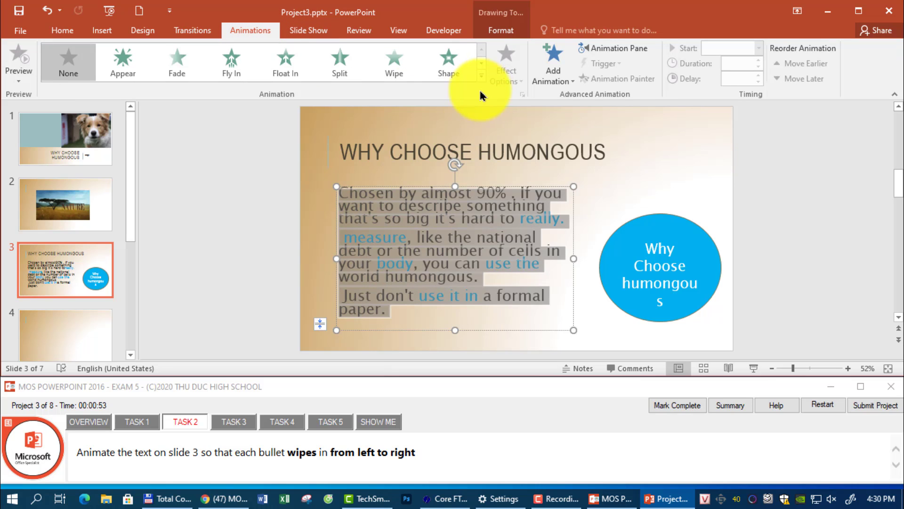
pyautogui.click(399, 68)
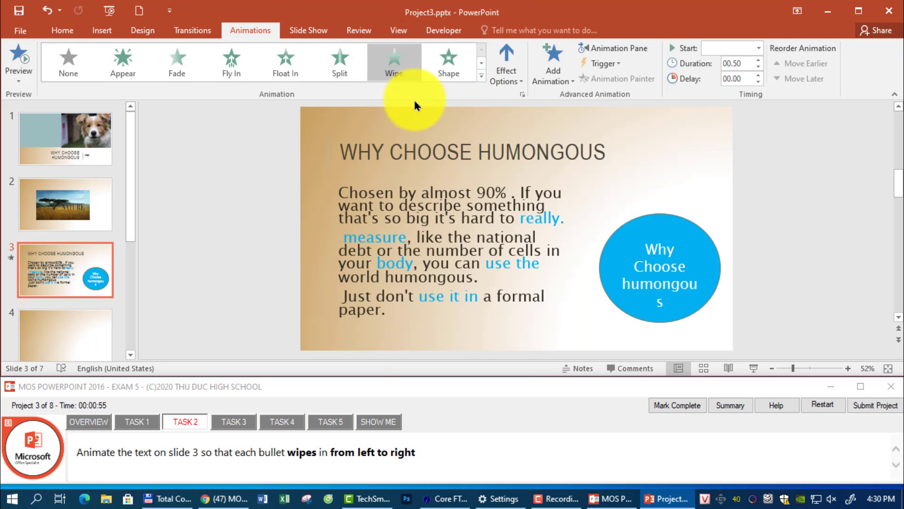
pyautogui.click(522, 84)
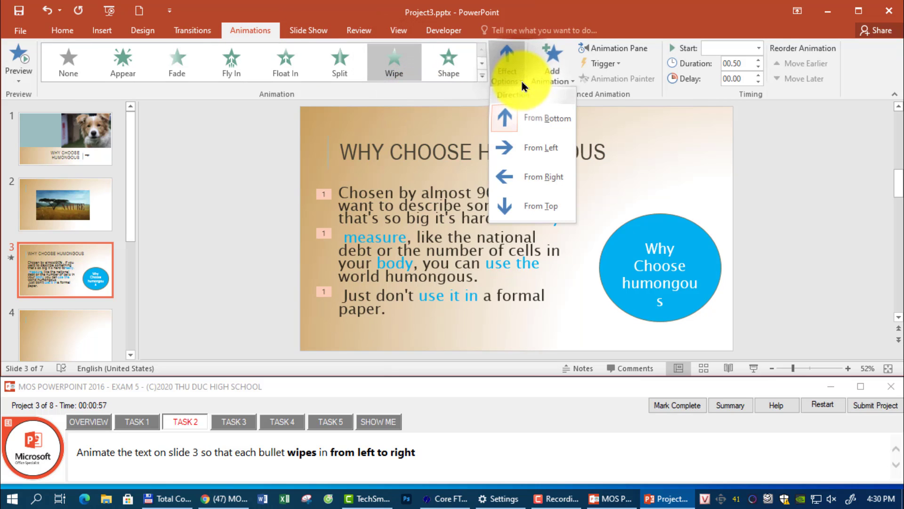
pyautogui.click(535, 145)
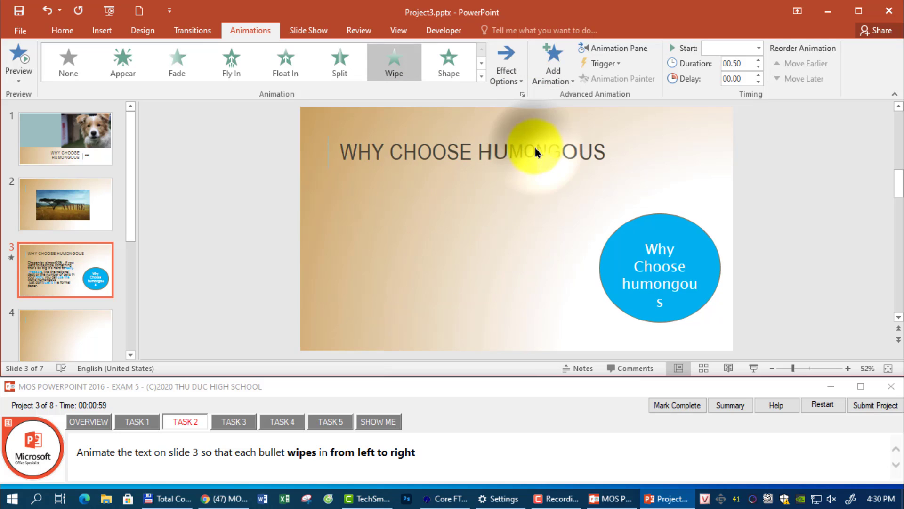
# Step: For Task 3, change the circle on slide 3 to a heart shape
pyautogui.click(236, 422)
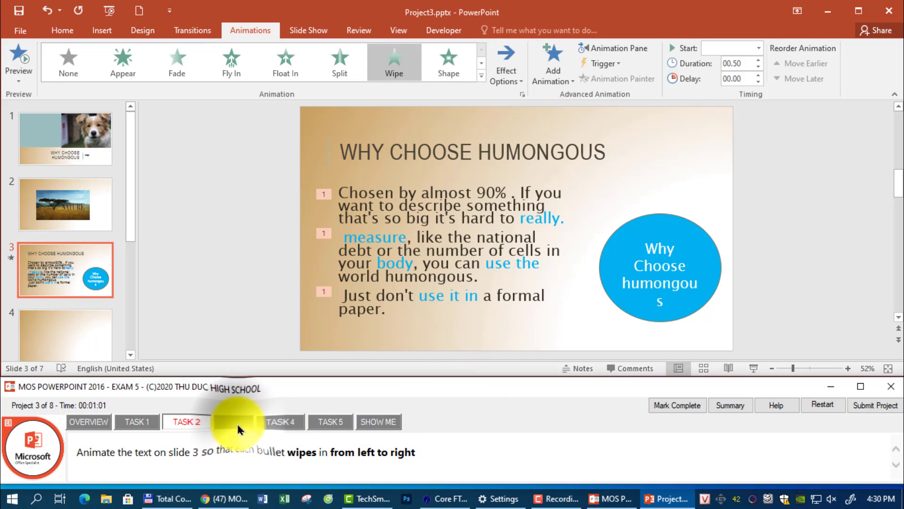
pyautogui.click(60, 284)
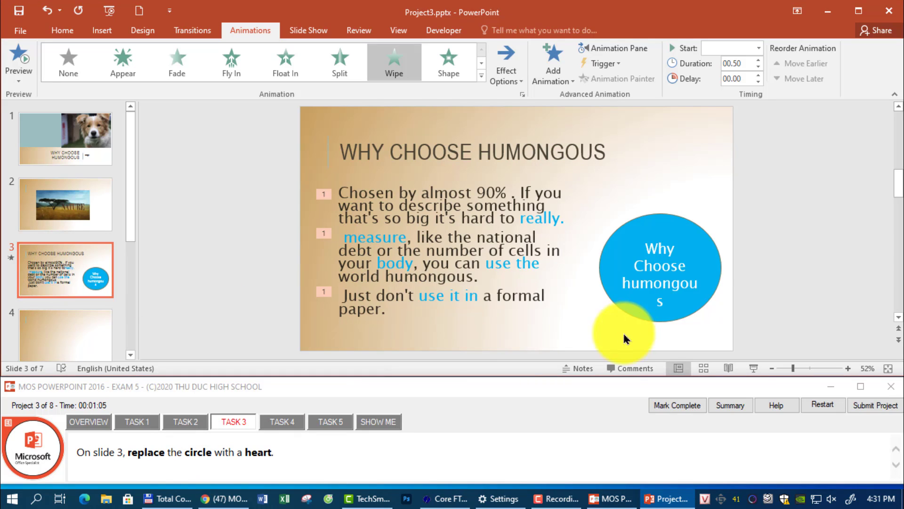
pyautogui.click(643, 312)
pyautogui.click(501, 30)
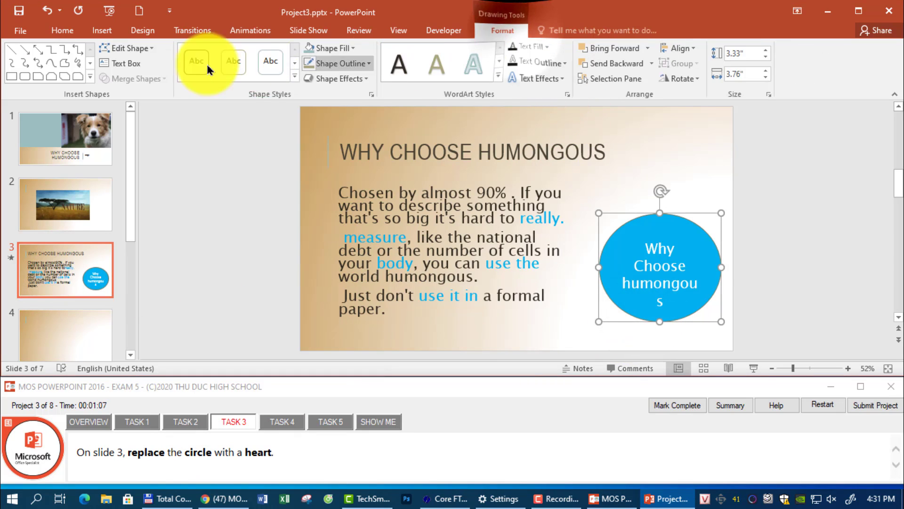
pyautogui.click(123, 48)
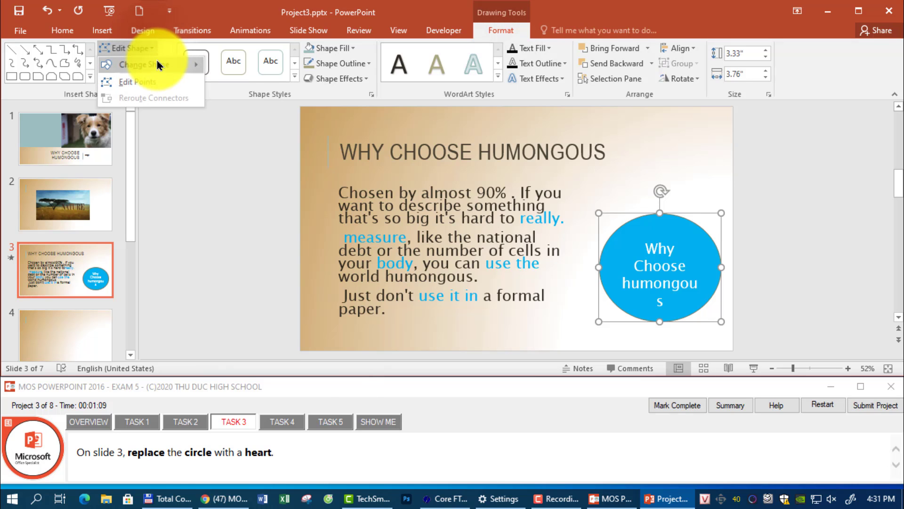
pyautogui.moveTo(157, 65)
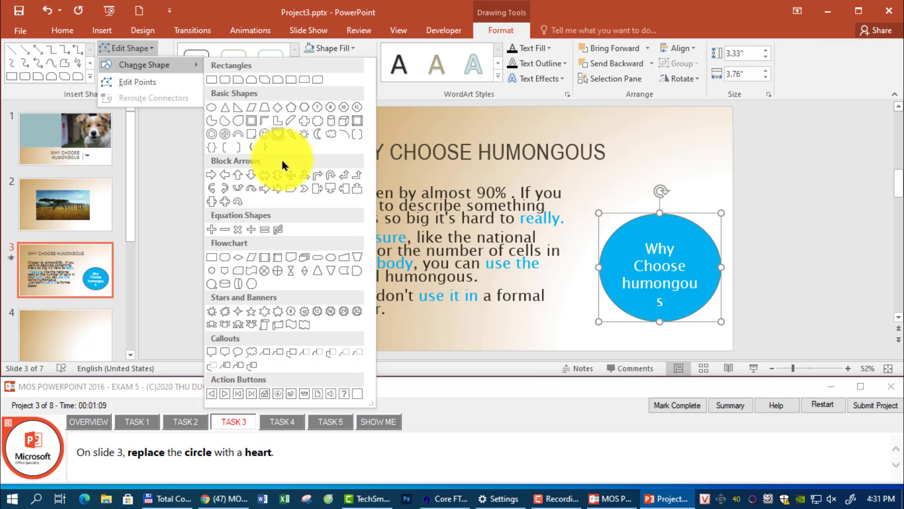
pyautogui.click(278, 134)
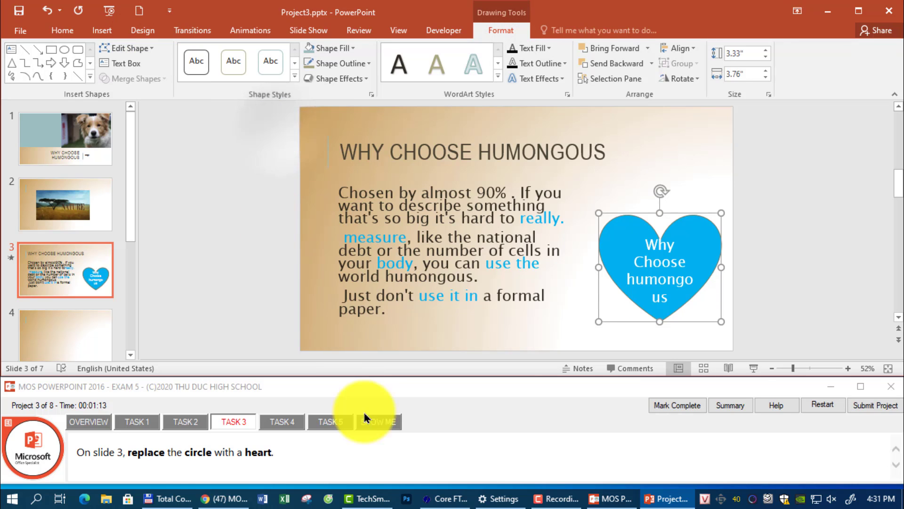
# Step: For Task 4, save the presentation, inspect it with the Document Inspector and close the results
pyautogui.click(289, 422)
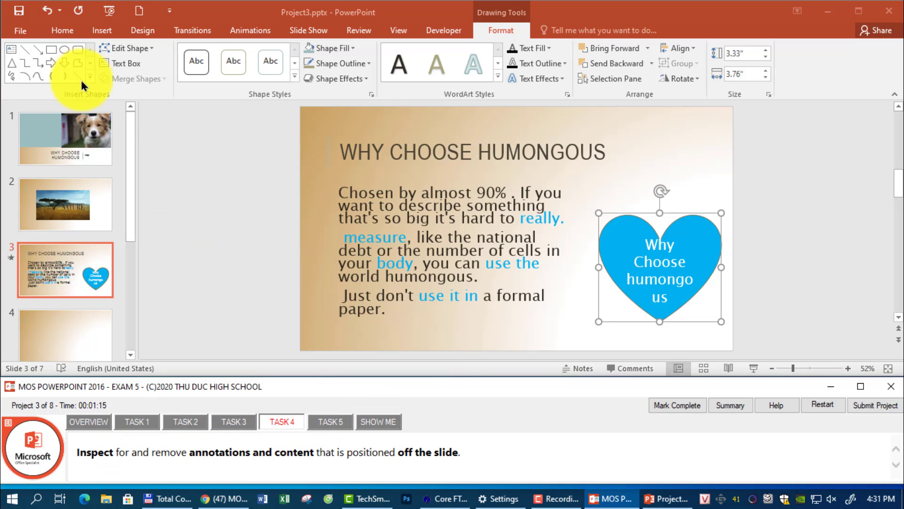
pyautogui.click(21, 30)
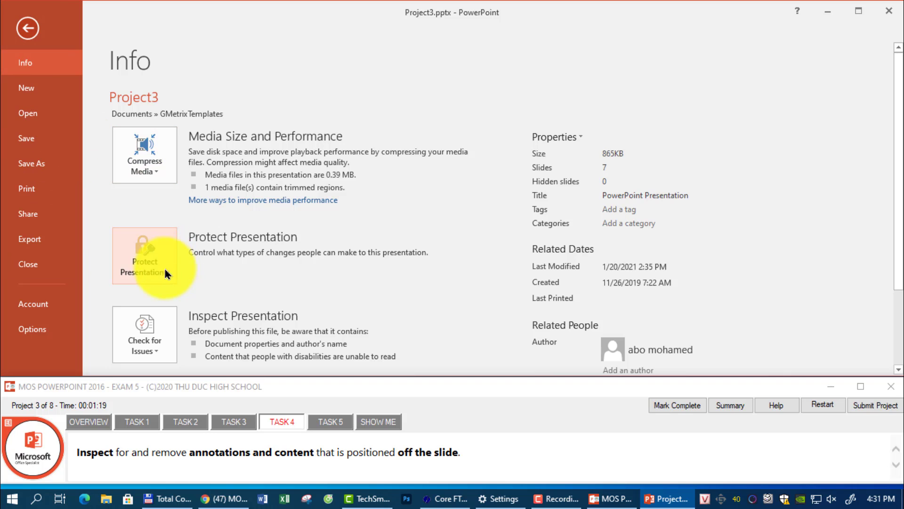
pyautogui.click(146, 332)
pyautogui.click(155, 370)
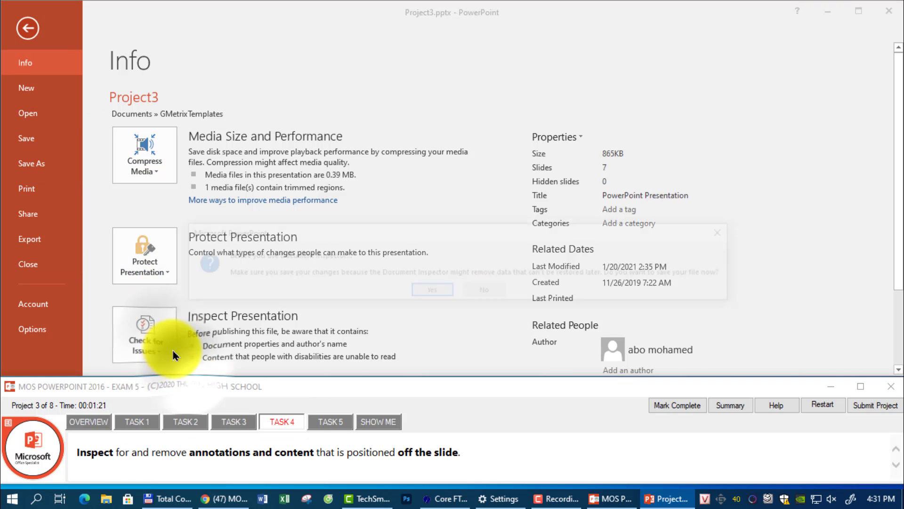
pyautogui.click(433, 290)
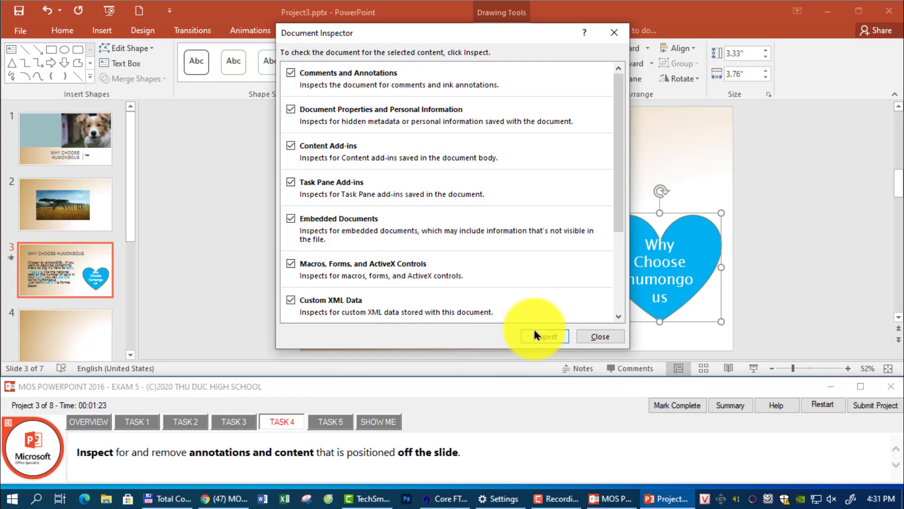
pyautogui.click(535, 332)
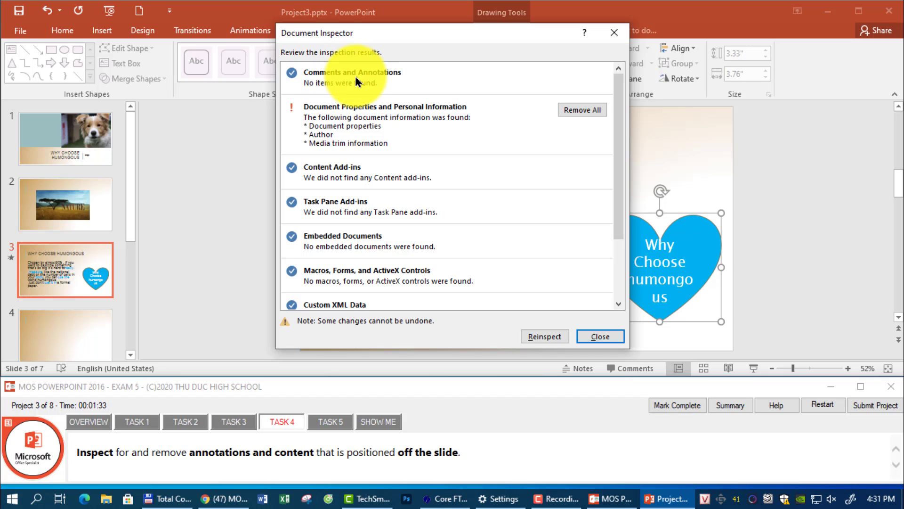
pyautogui.click(588, 336)
# Step: For Task 5, insert slides from the outline Vanessa.docx in the GMetrixTemplates folder after slide 7
pyautogui.click(333, 421)
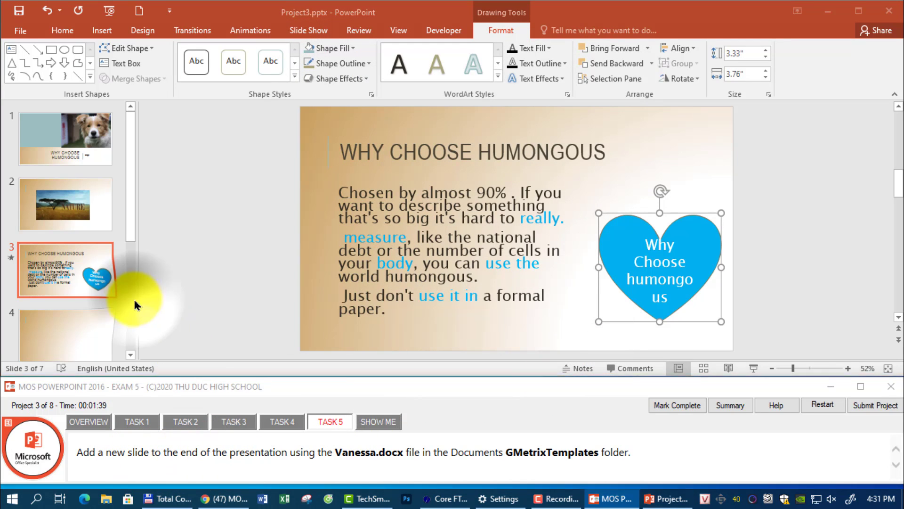
pyautogui.moveTo(128, 225); pyautogui.dragTo(127, 347)
pyautogui.click(90, 353)
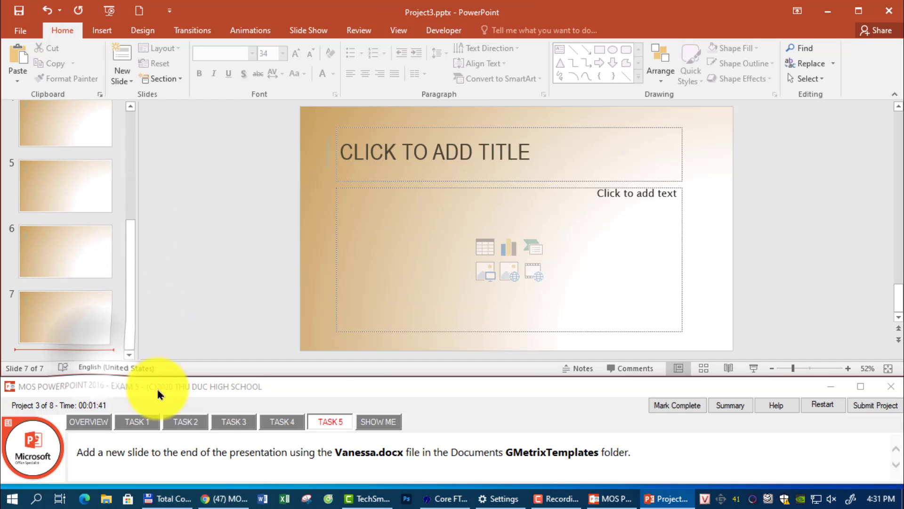
pyautogui.click(97, 31)
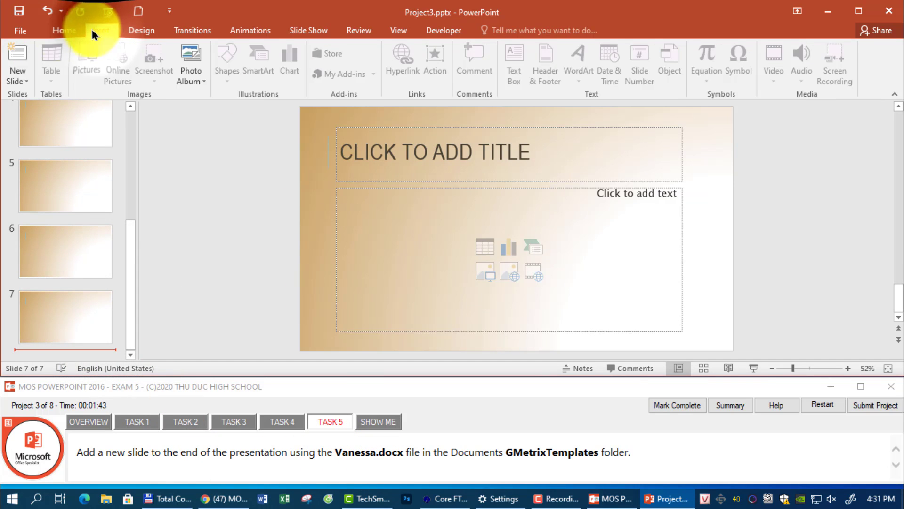
pyautogui.click(63, 30)
pyautogui.click(124, 80)
pyautogui.click(170, 317)
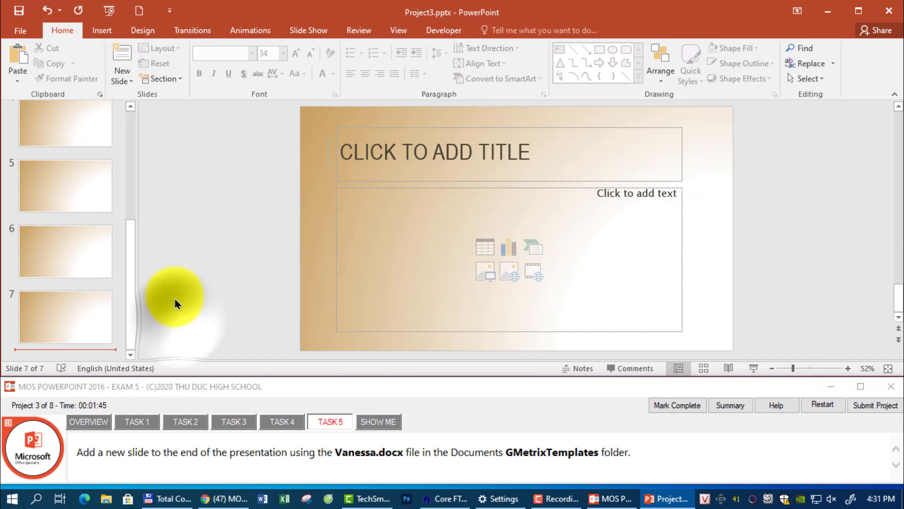
pyautogui.doubleClick(165, 96)
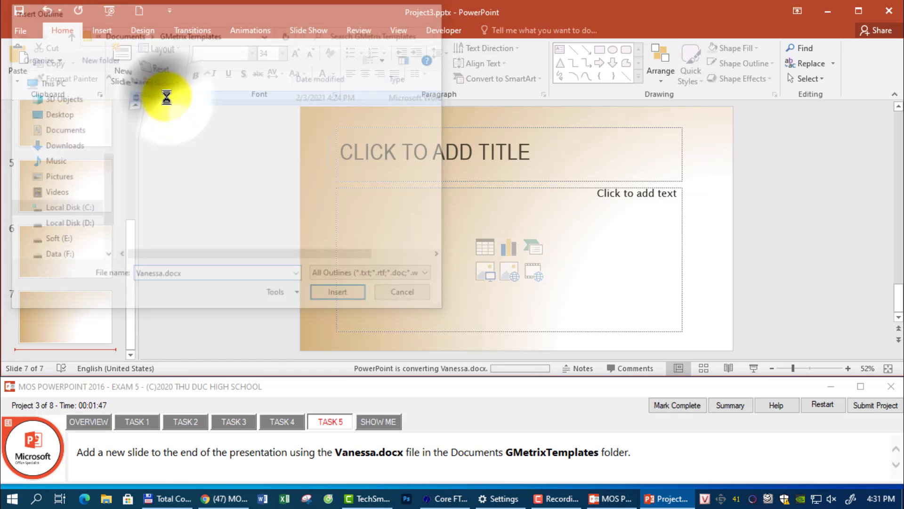